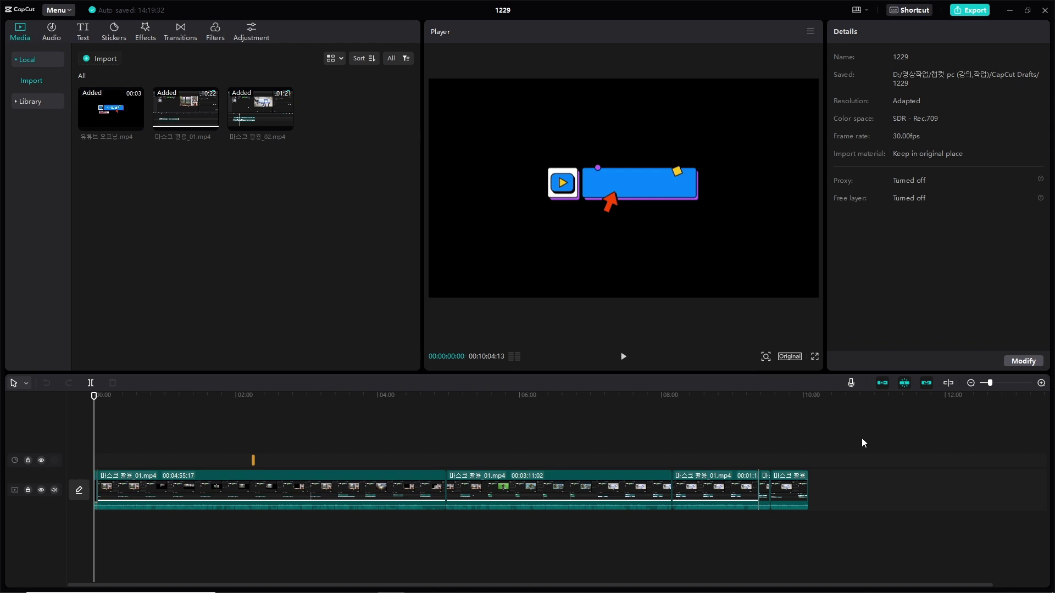
Scrub through the edited timeline to review it, ending at about 00:00:03:00, just after the opening clip
drag(862, 438, 142, 528)
click(328, 528)
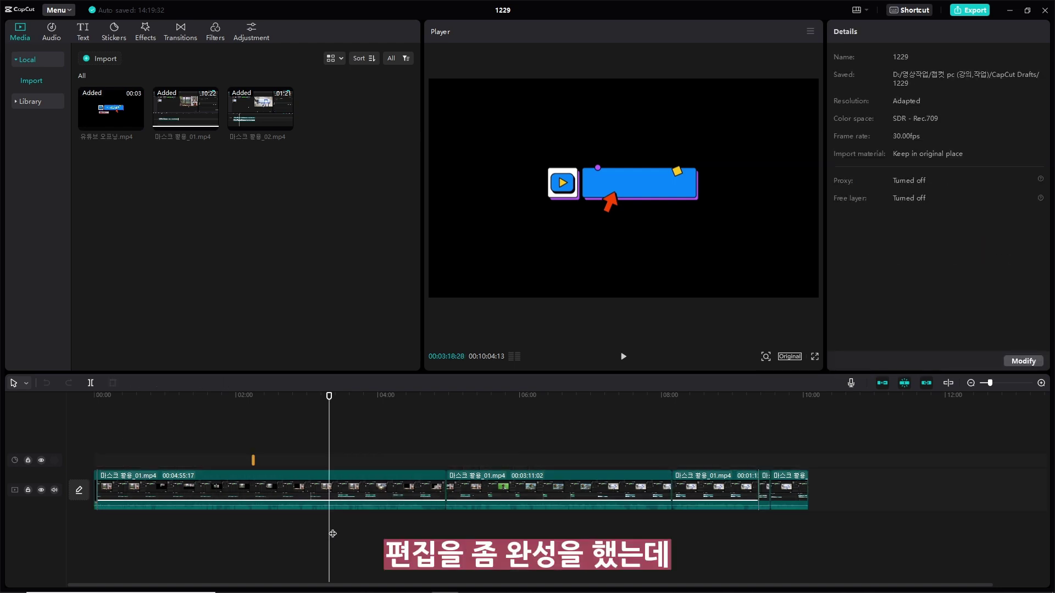
mouse_move(329, 398)
mouse_down()
mouse_move(648, 416)
mouse_move(807, 412)
mouse_move(702, 412)
mouse_up()
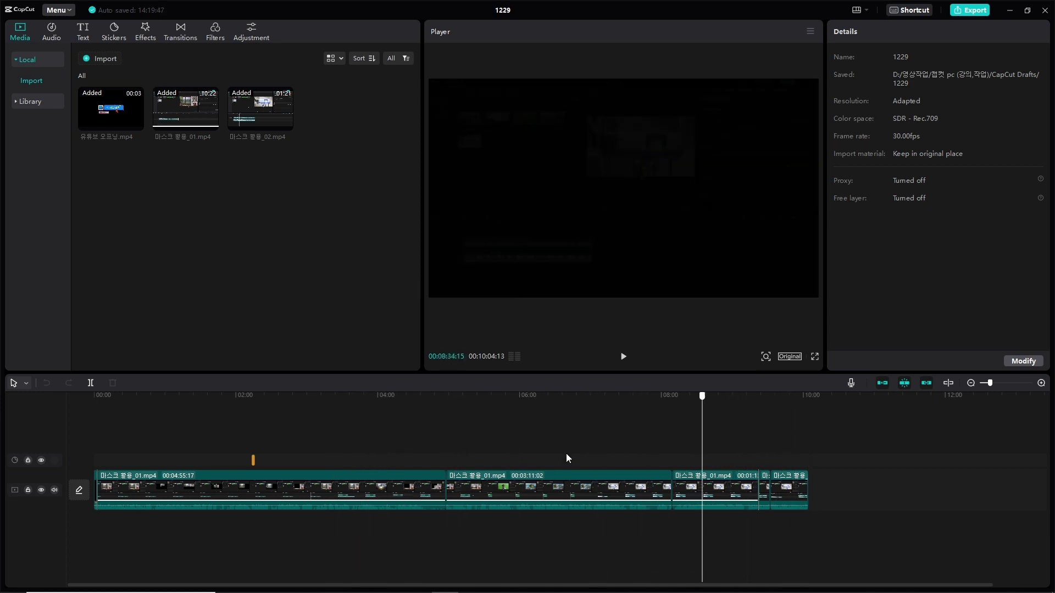
drag(568, 458, 97, 464)
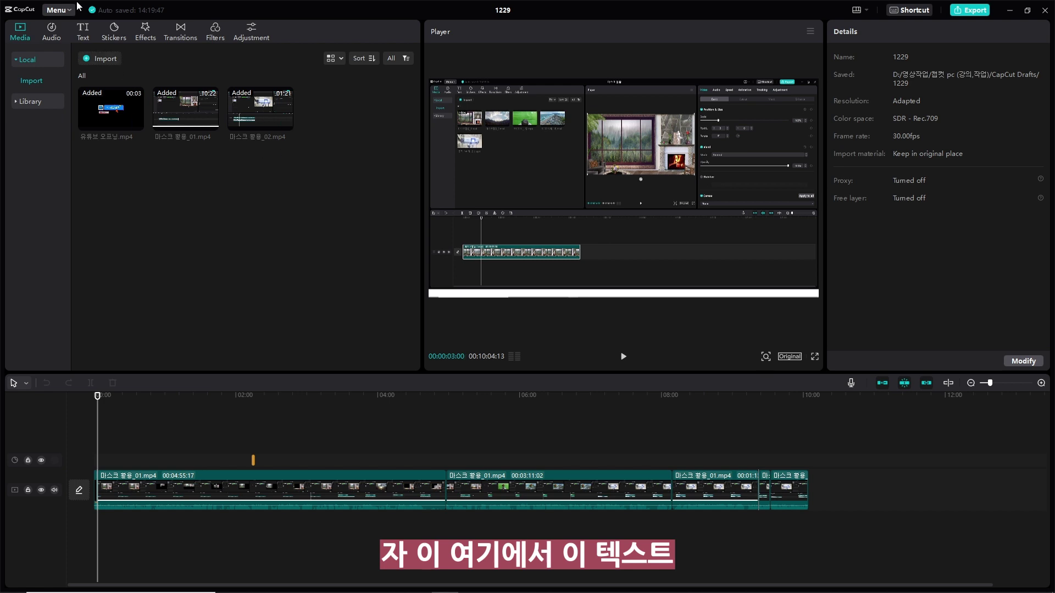
Generate auto captions for the video with Korean as the speech language
click(83, 31)
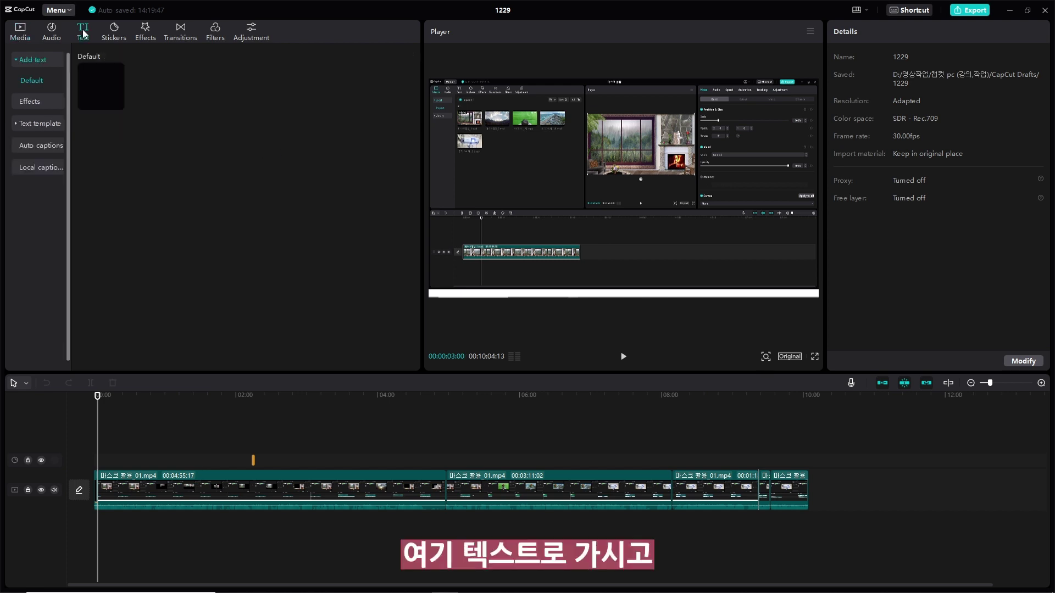
click(46, 149)
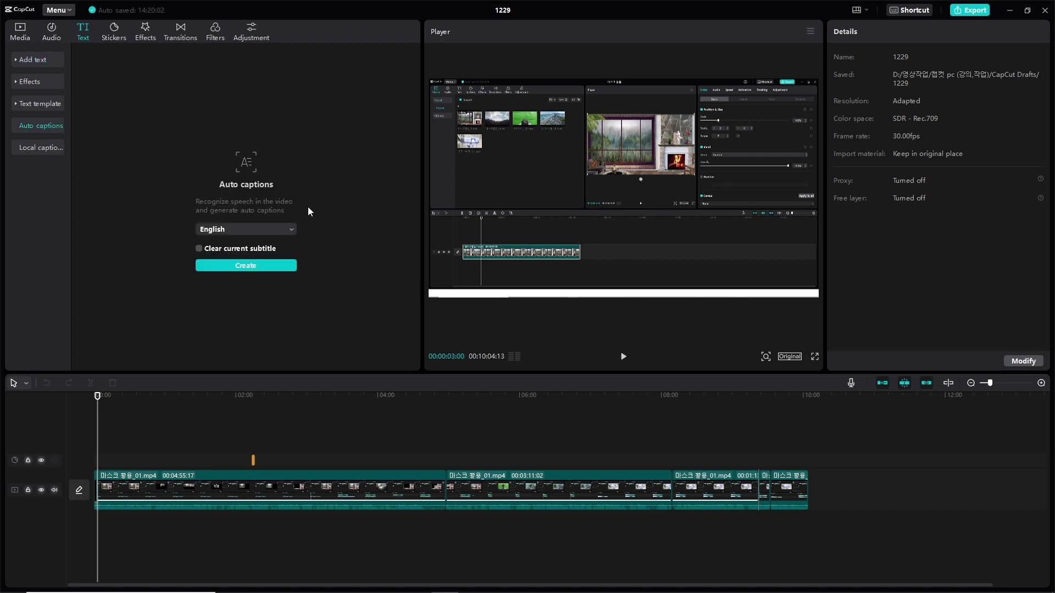
click(292, 231)
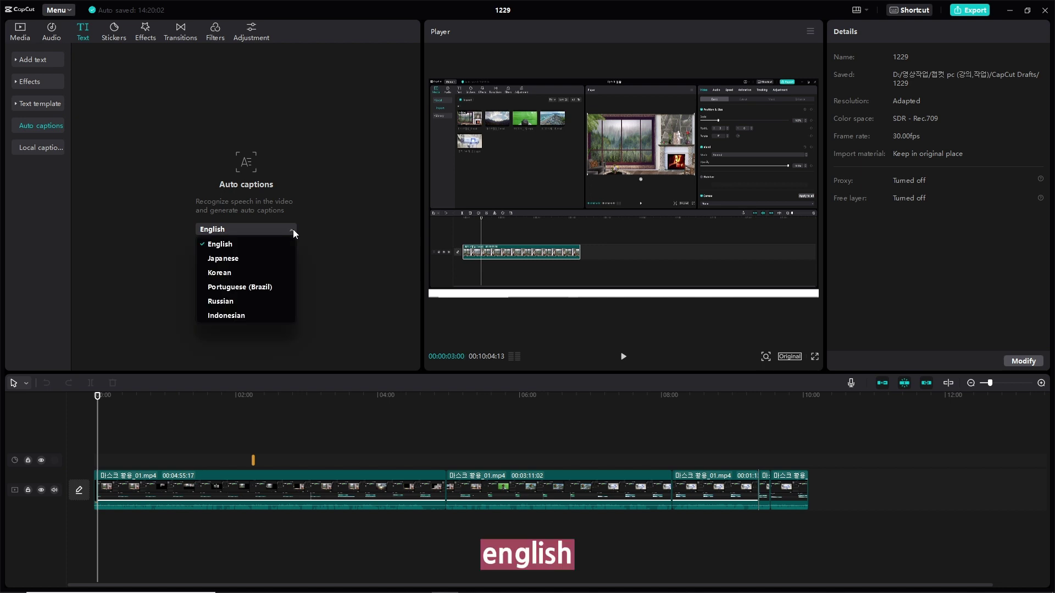
click(257, 275)
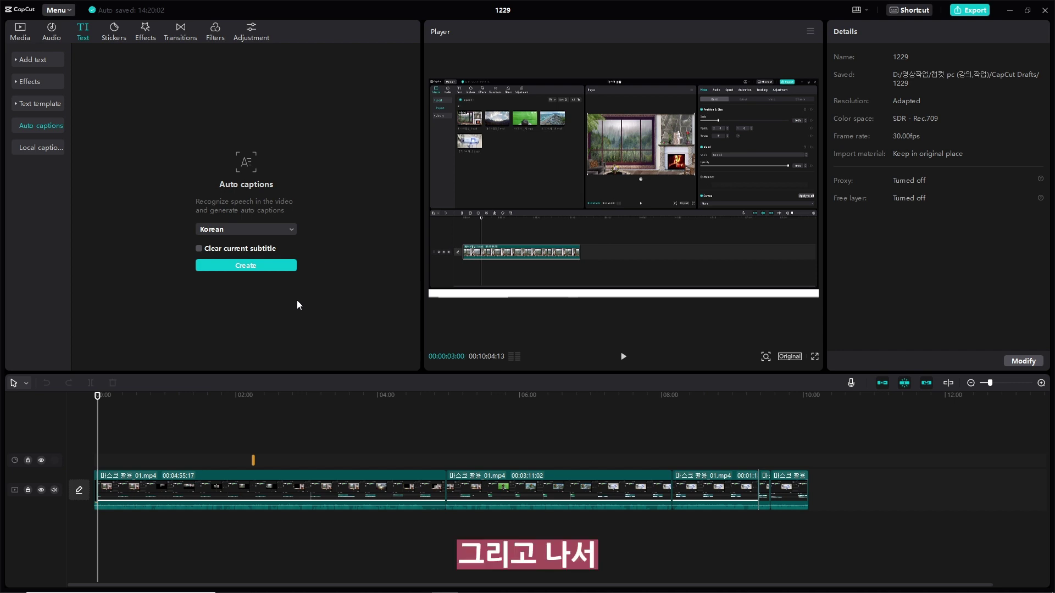
click(254, 268)
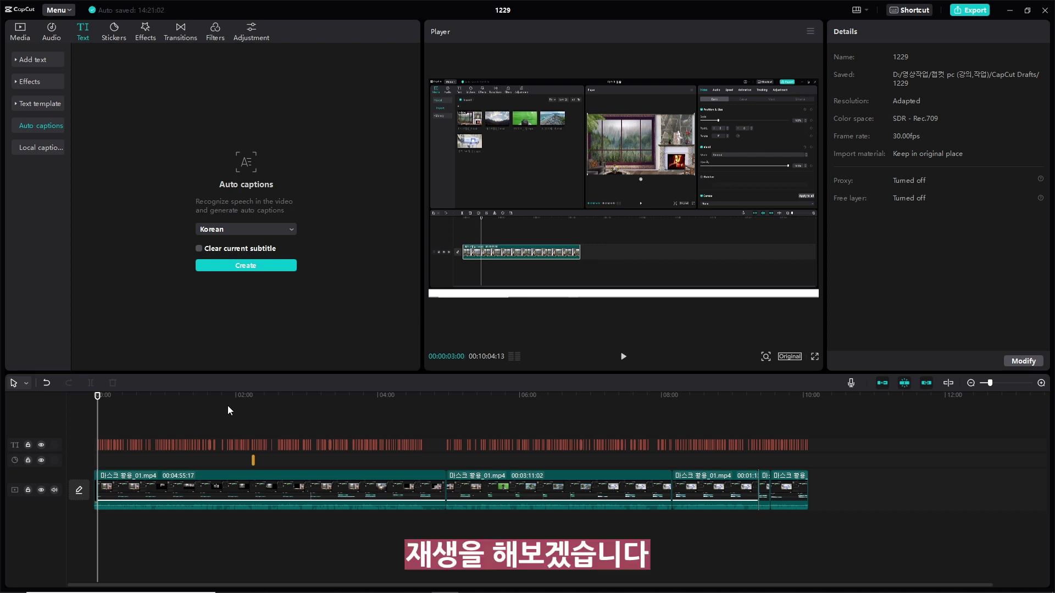
Play back the start of the video to check the generated captions, and place the playhead on the first caption
key(space)
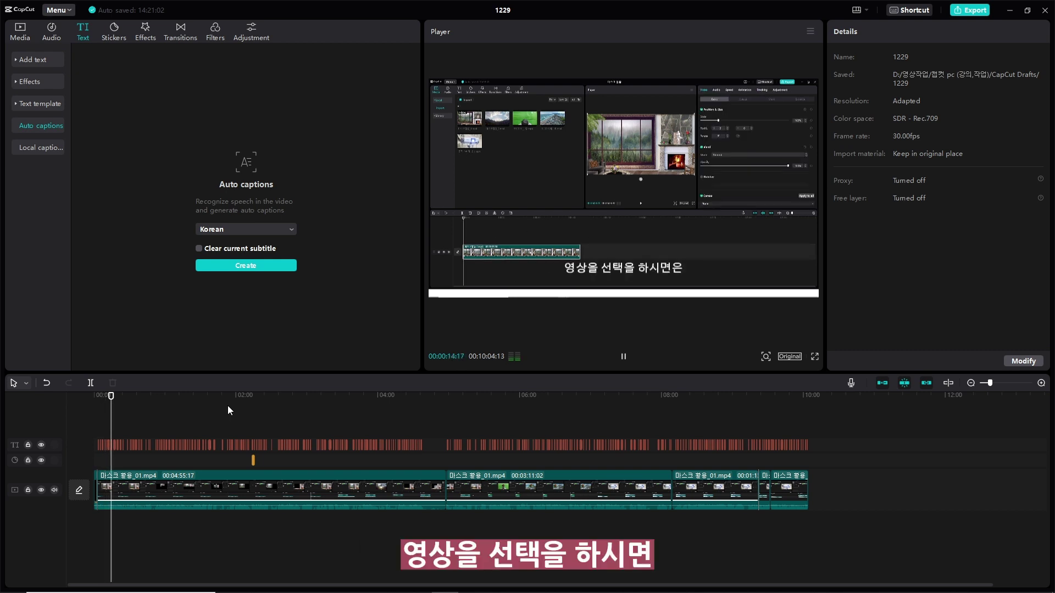
key(space)
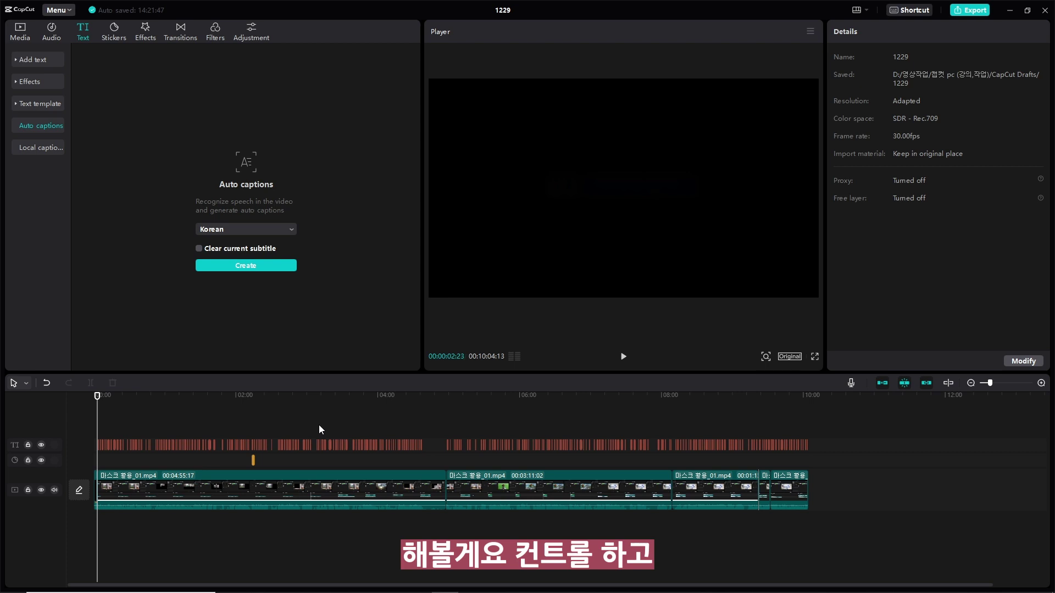
scroll(318, 424, up, 3)
scroll(319, 424, up, 5)
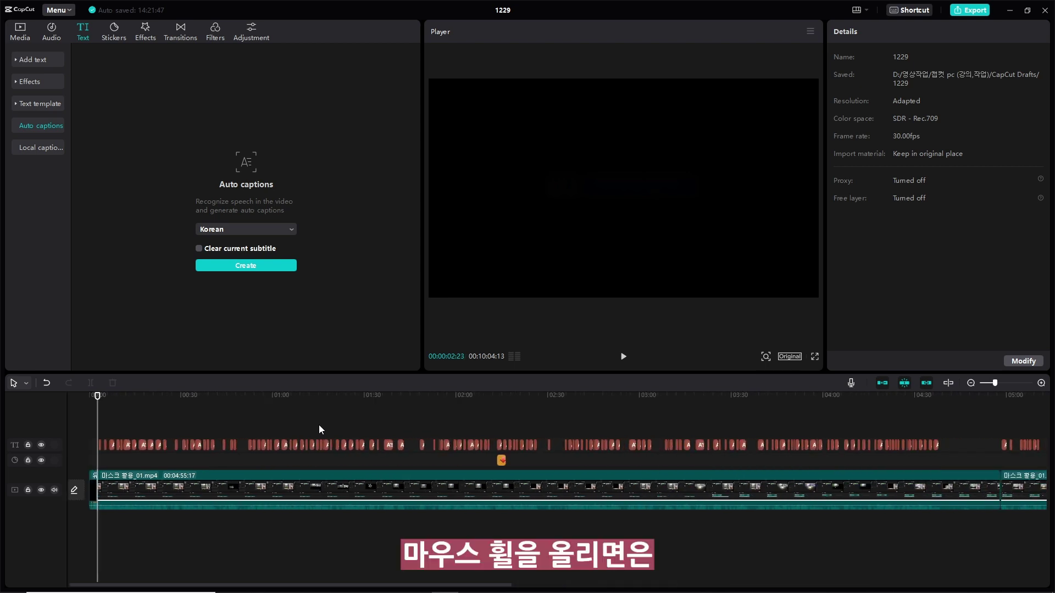
scroll(319, 429, up, 2)
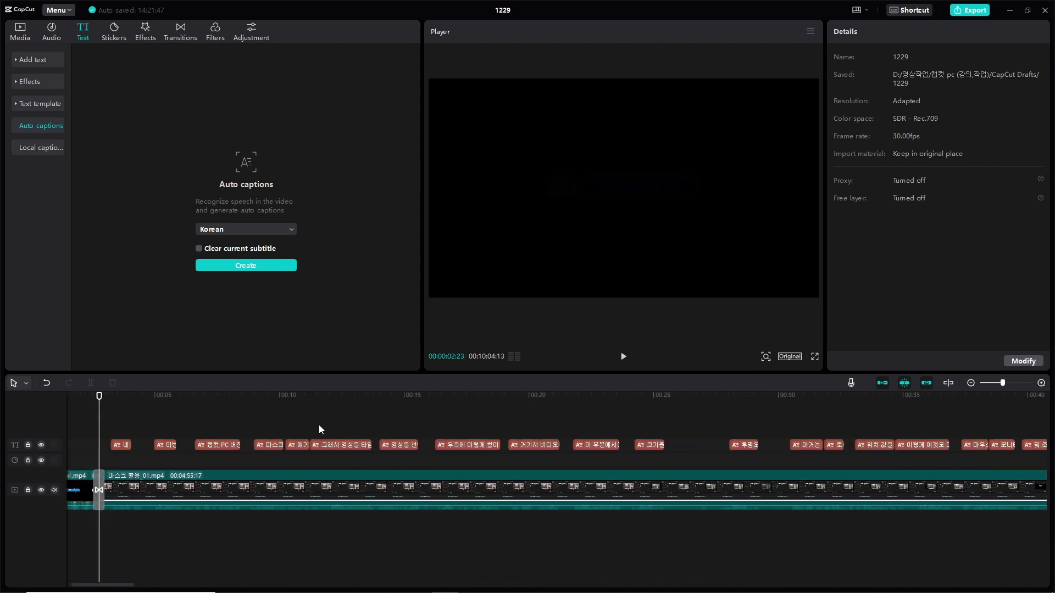
drag(98, 397, 156, 432)
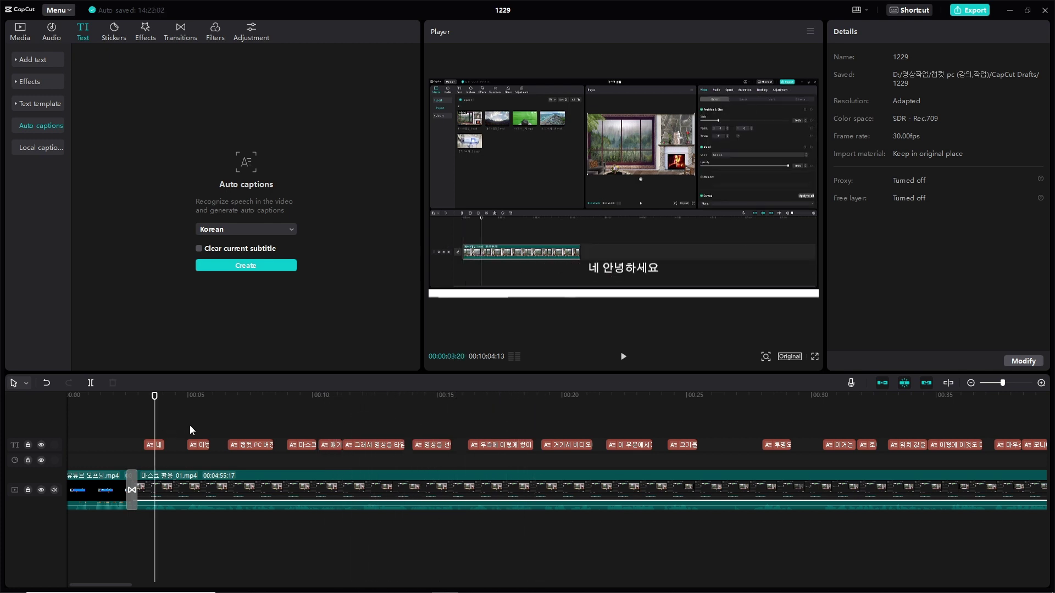
Set all captions to the NanumGothicExtraBold font at size 7, coloured red, by styling the first caption with Apply to all on
click(148, 444)
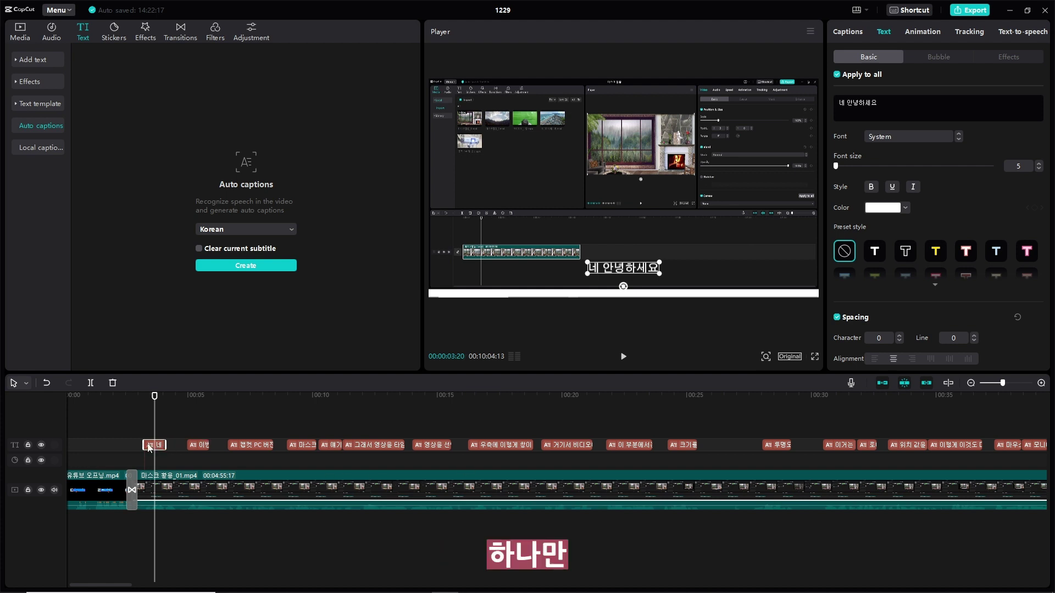
click(950, 136)
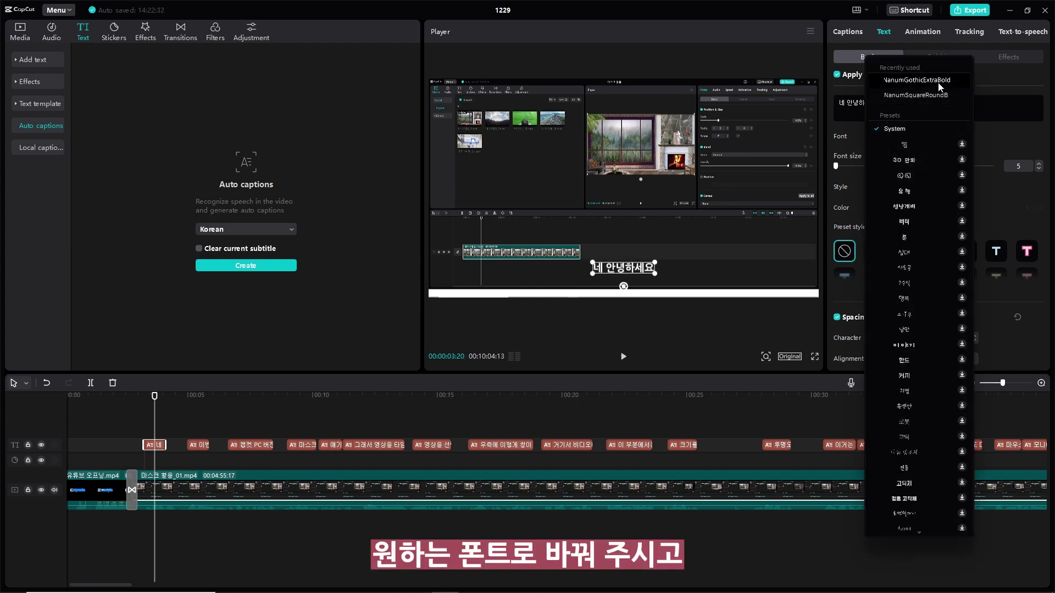
key(Escape)
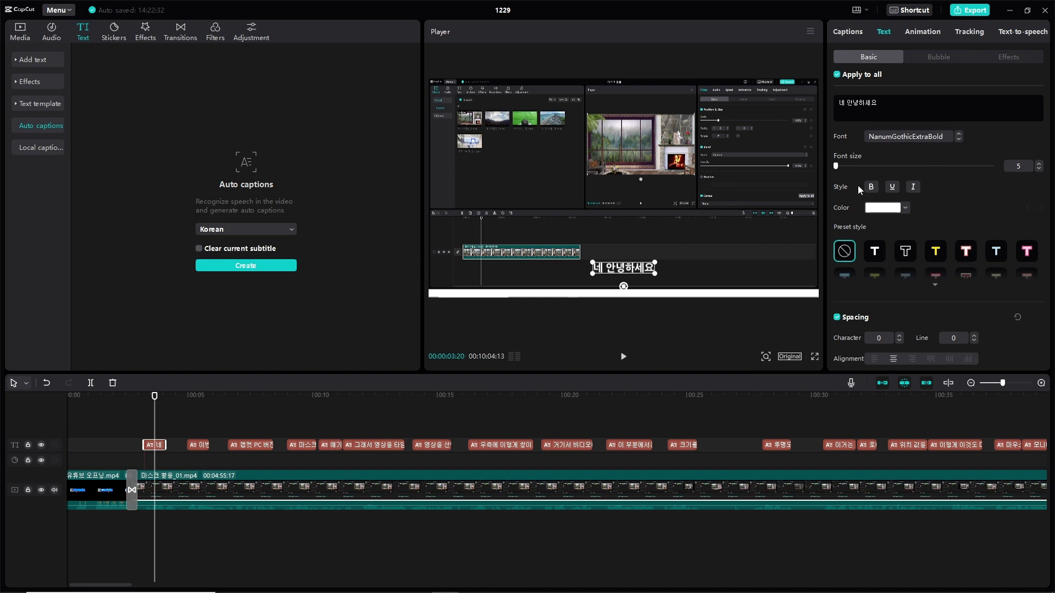
click(1039, 165)
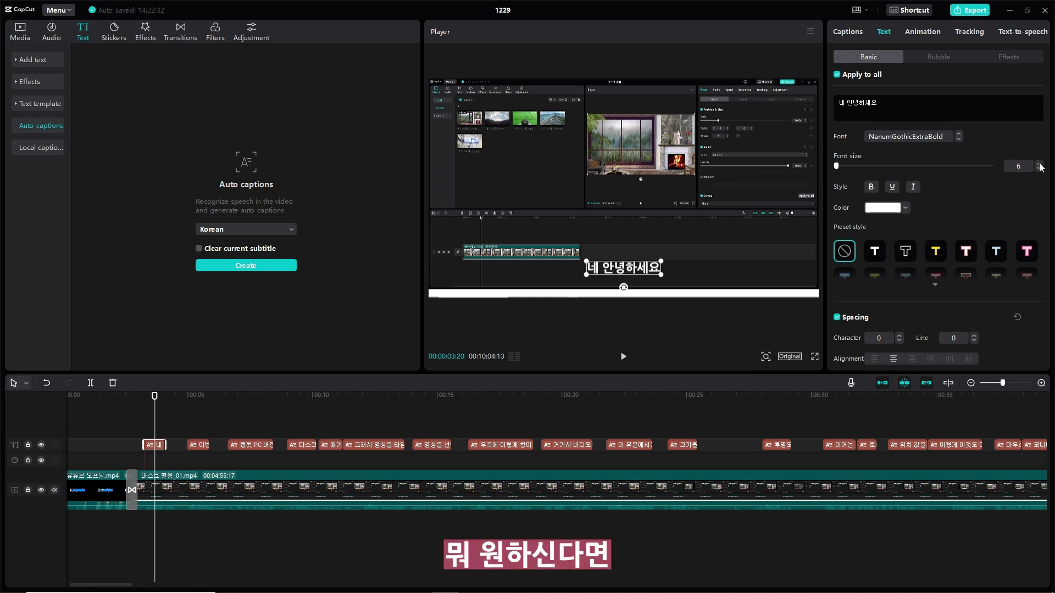
click(1039, 164)
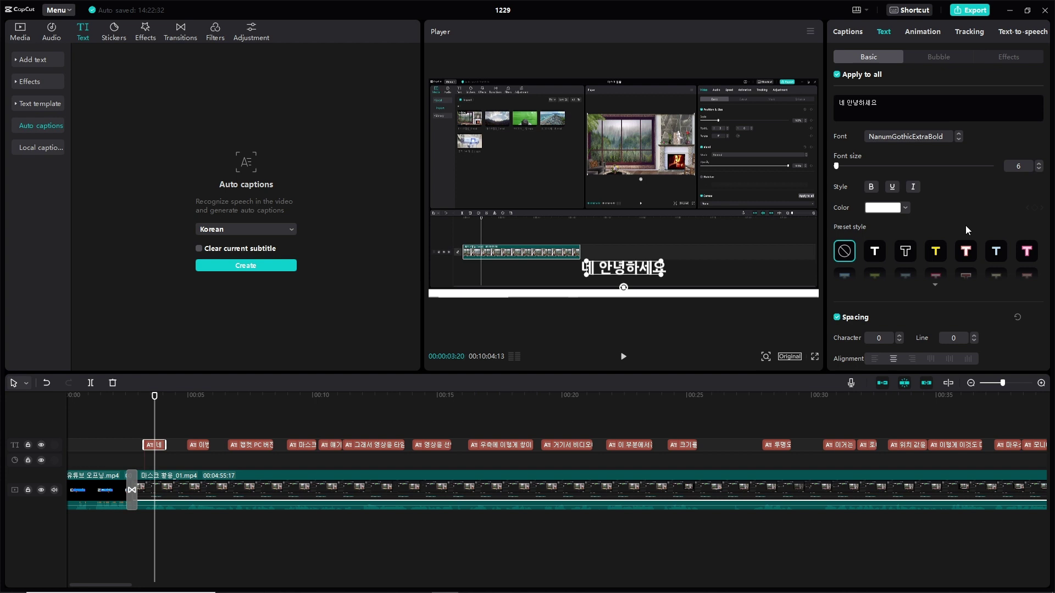
click(891, 212)
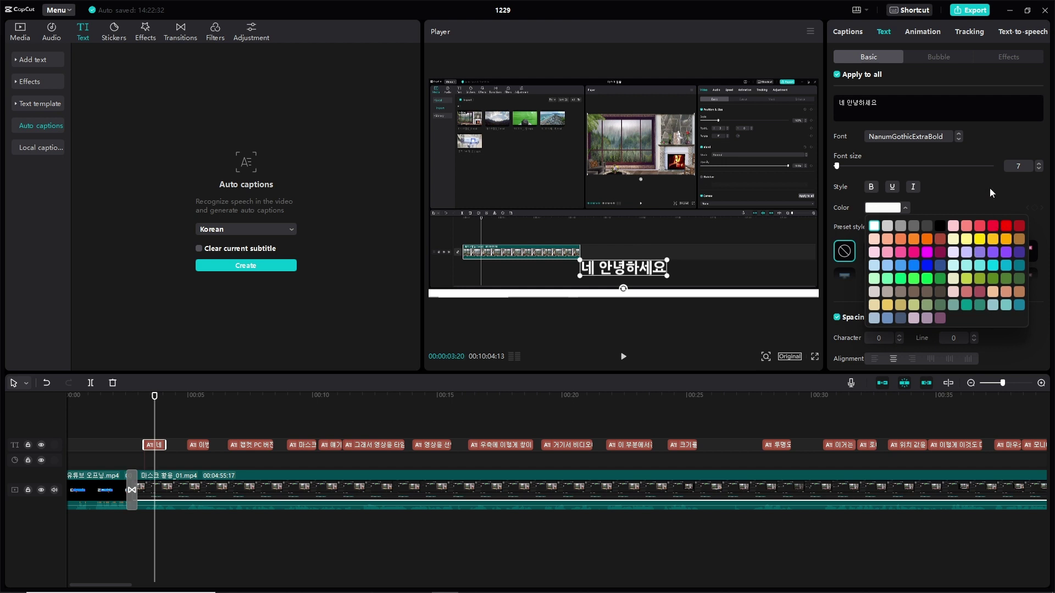
Give only the second caption the yellow preset style, and turn on Apply to all so every caption takes it
click(155, 399)
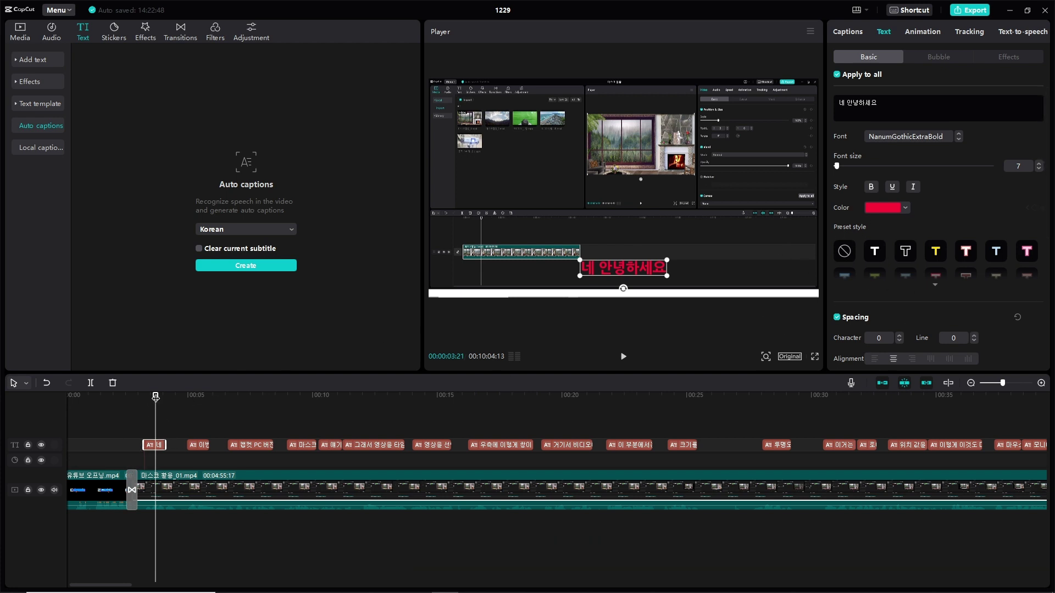
mouse_move(156, 400)
mouse_down()
mouse_move(628, 413)
mouse_move(195, 410)
mouse_up()
click(198, 445)
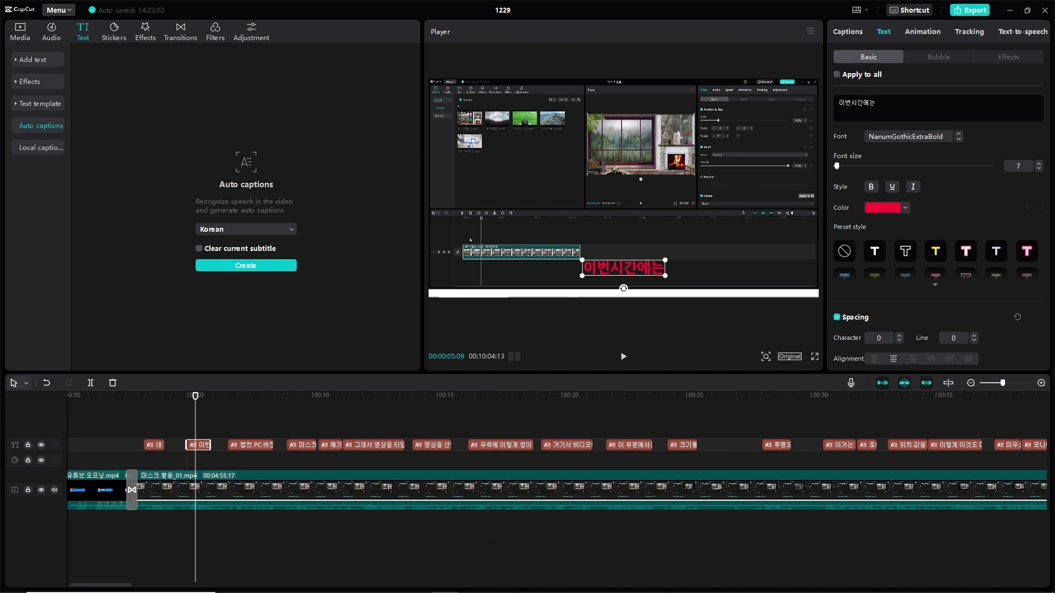
click(940, 251)
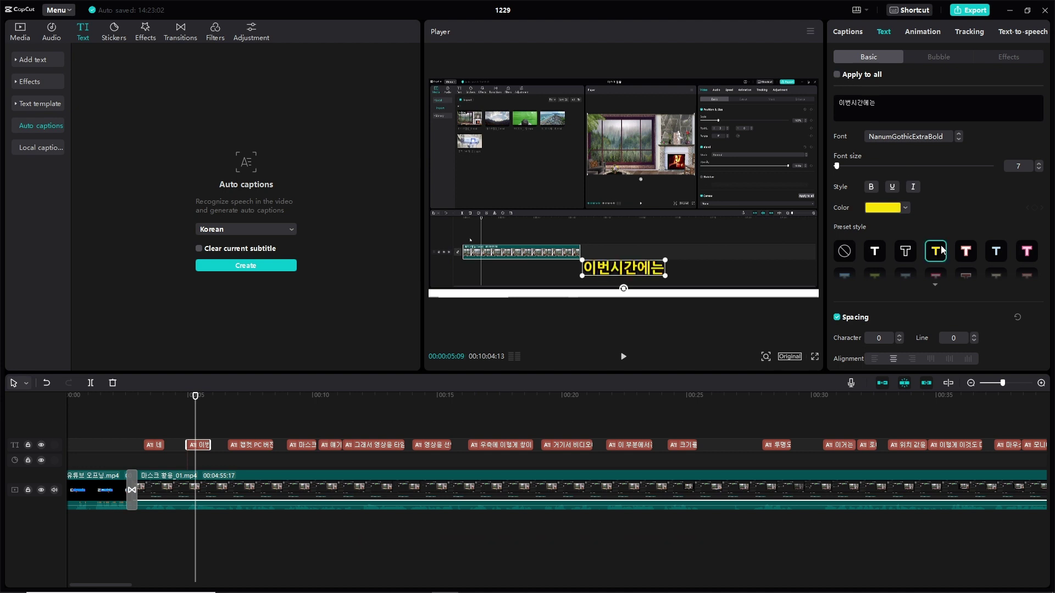
mouse_move(199, 394)
mouse_down()
mouse_move(144, 405)
mouse_move(235, 423)
mouse_move(175, 435)
mouse_move(248, 434)
mouse_move(196, 434)
mouse_move(205, 433)
mouse_up()
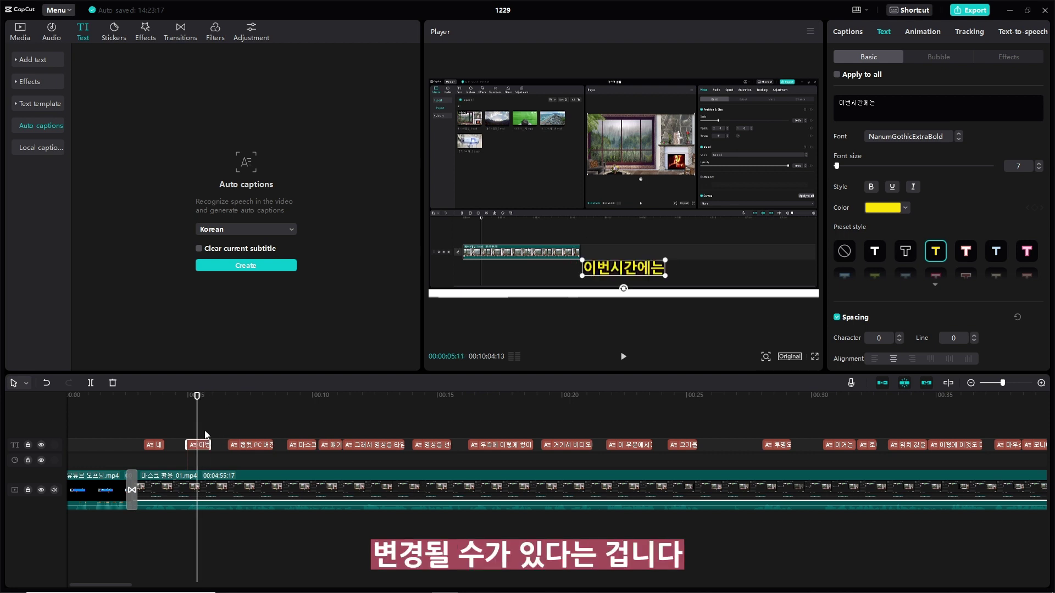
click(837, 74)
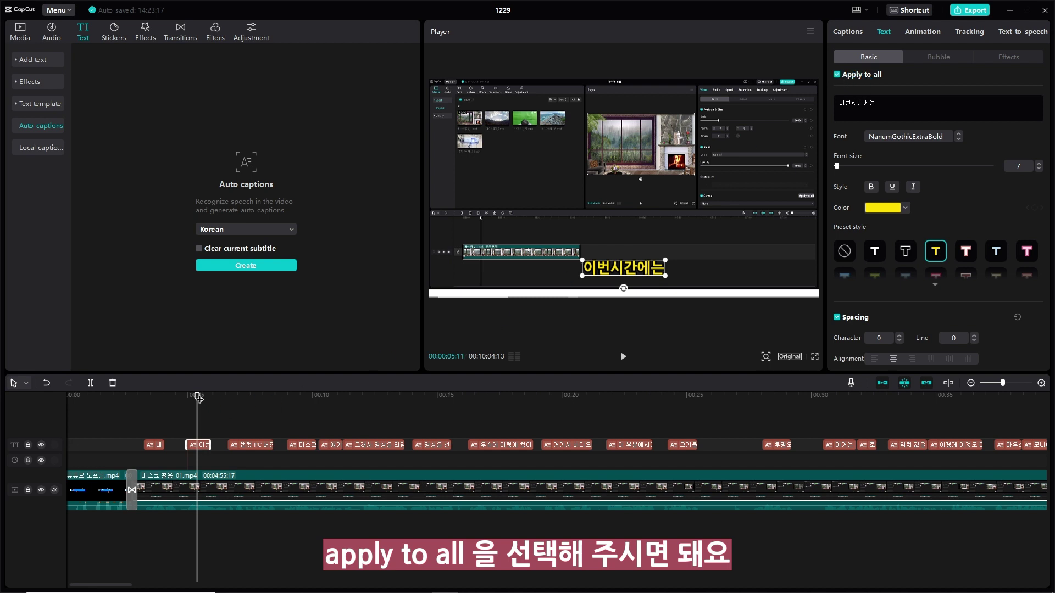
drag(198, 400, 565, 440)
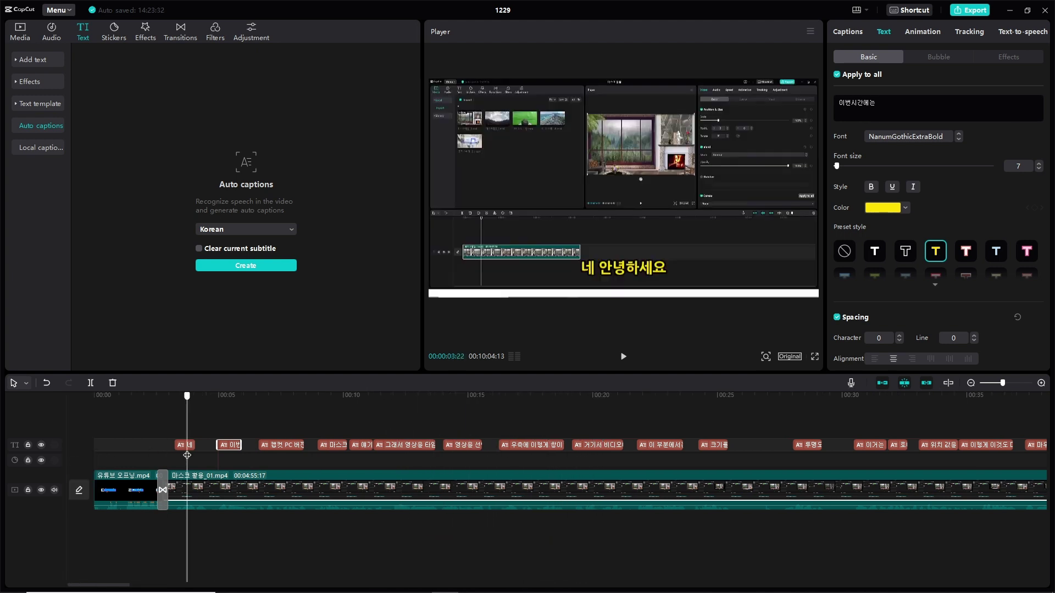
Apply the preset style with white text on a burgundy background to all captions
scroll(987, 207, down, 3)
scroll(983, 206, up, 3)
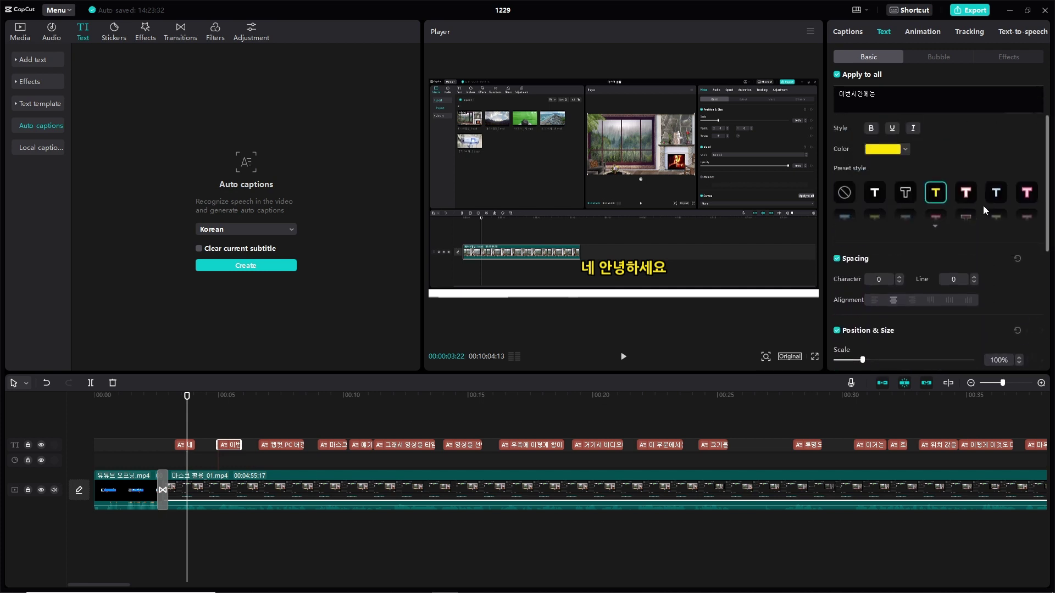
click(964, 285)
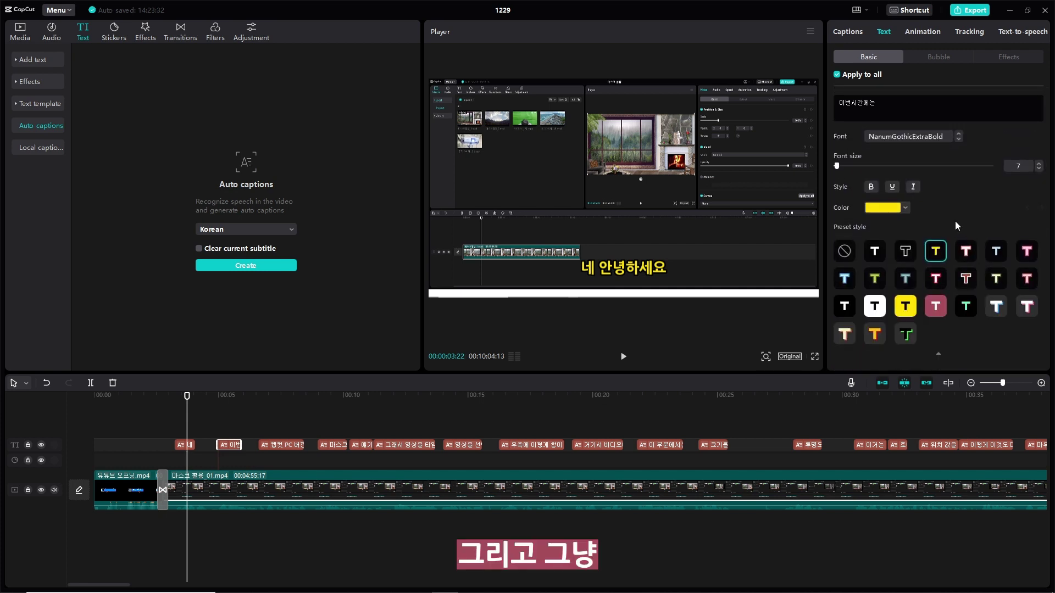
scroll(955, 222, down, 1)
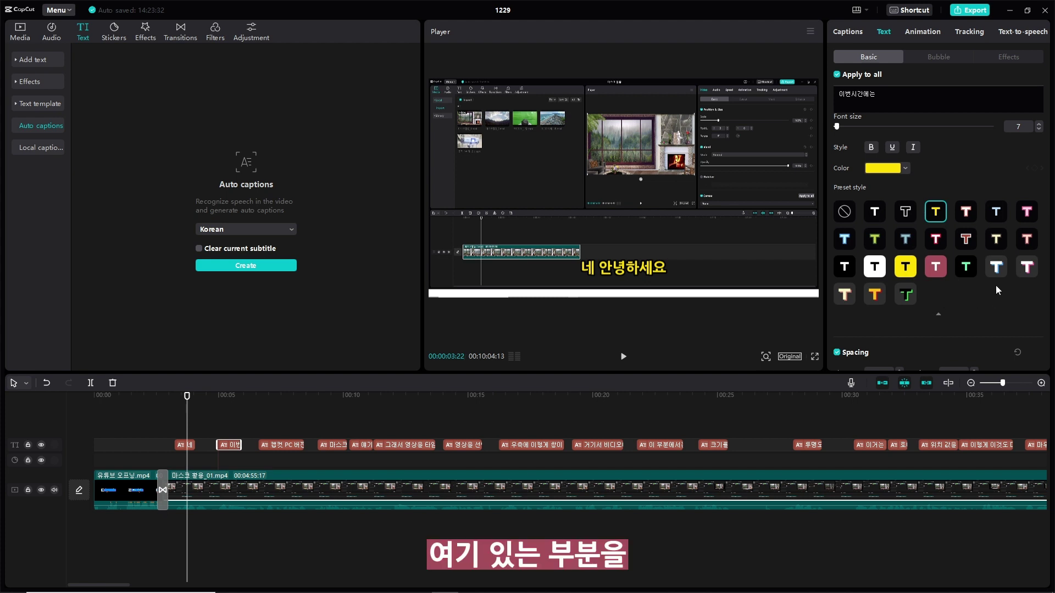
click(942, 271)
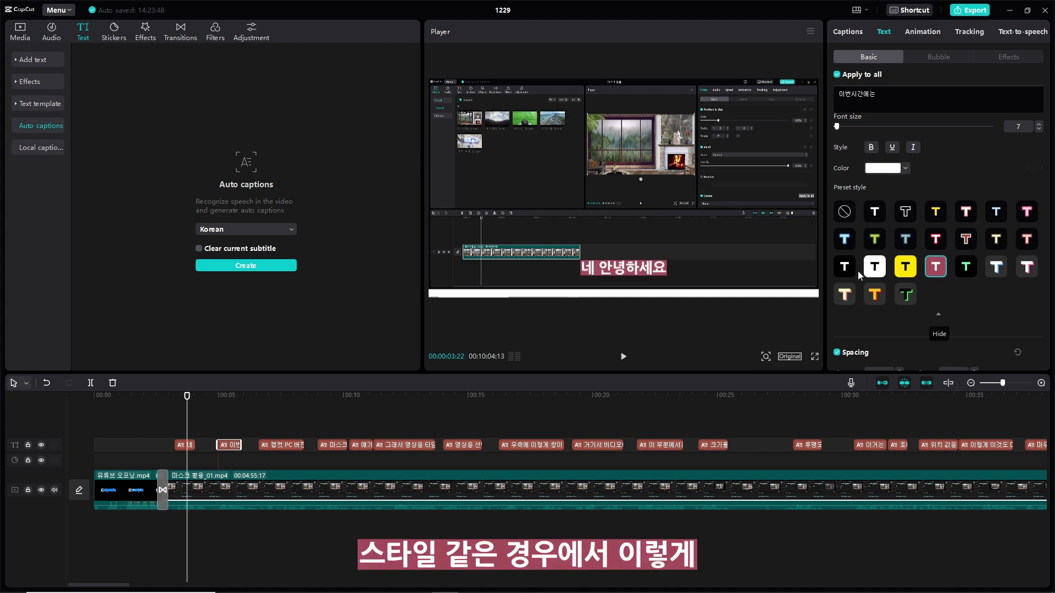
Check the style on other captions along the timeline and review the spacing, position, blend, stroke and background settings
drag(187, 398, 347, 398)
scroll(955, 297, down, 3)
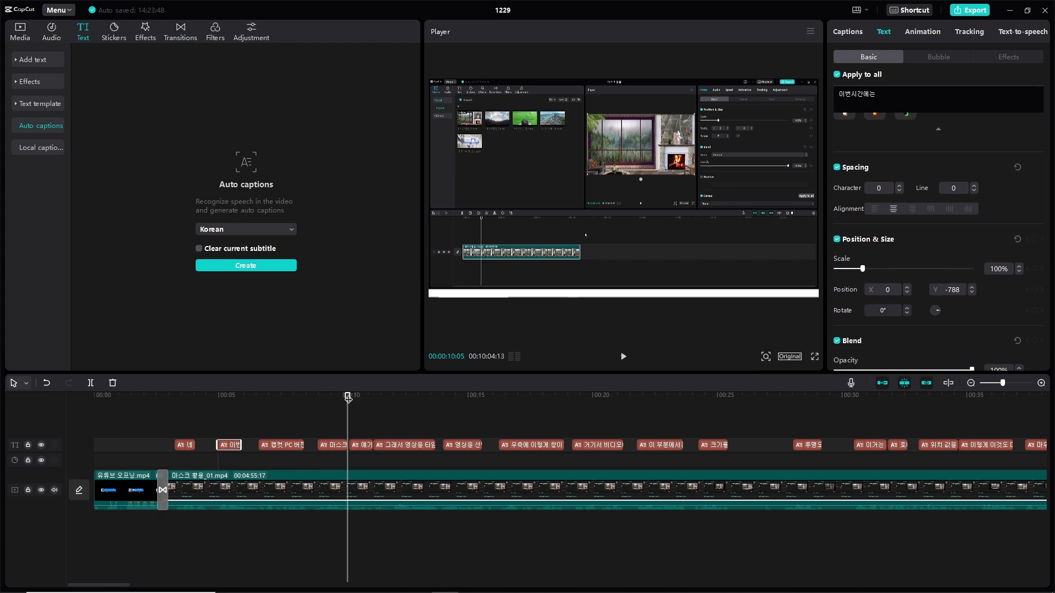
drag(348, 396, 388, 397)
scroll(968, 247, down, 1)
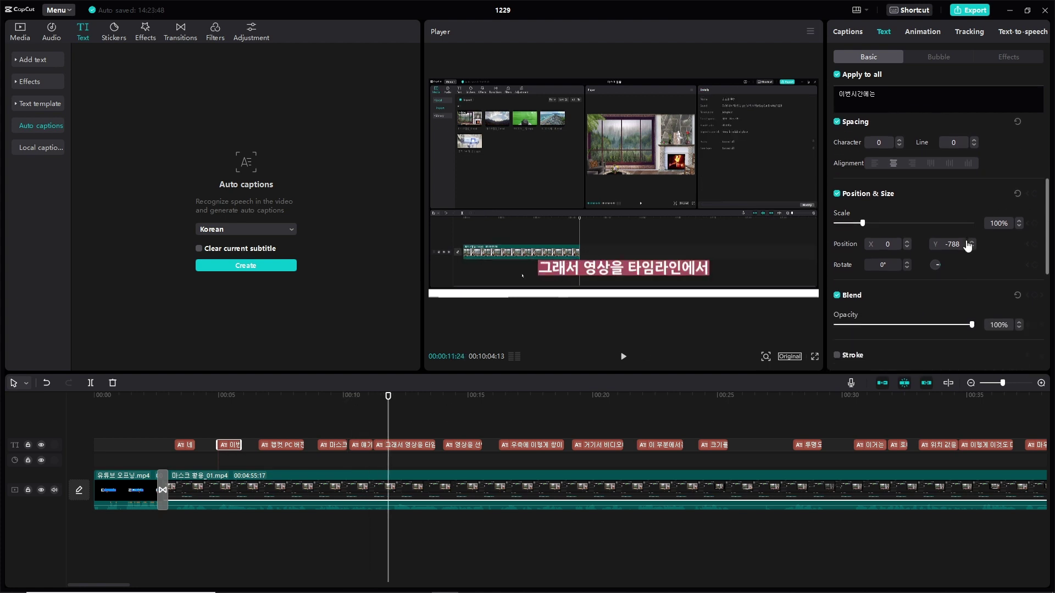
scroll(967, 246, down, 2)
scroll(968, 247, up, 5)
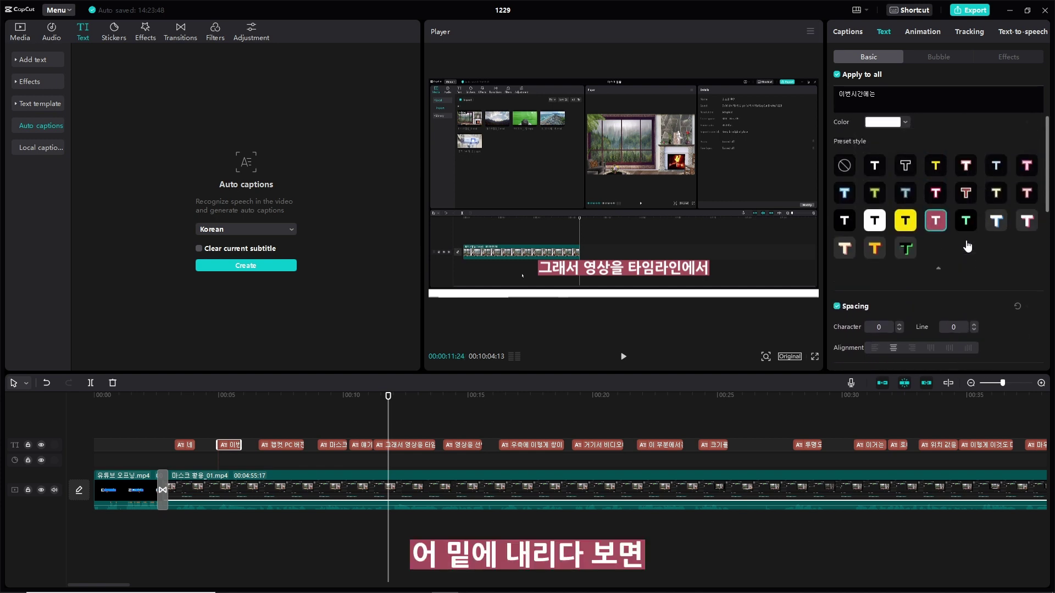
scroll(967, 246, down, 5)
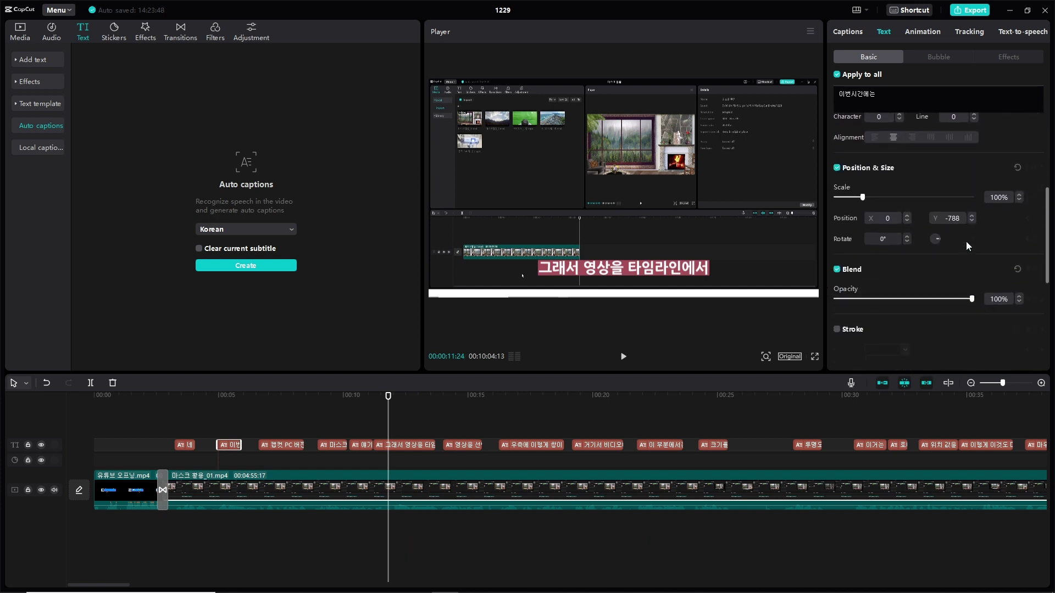
scroll(967, 244, down, 2)
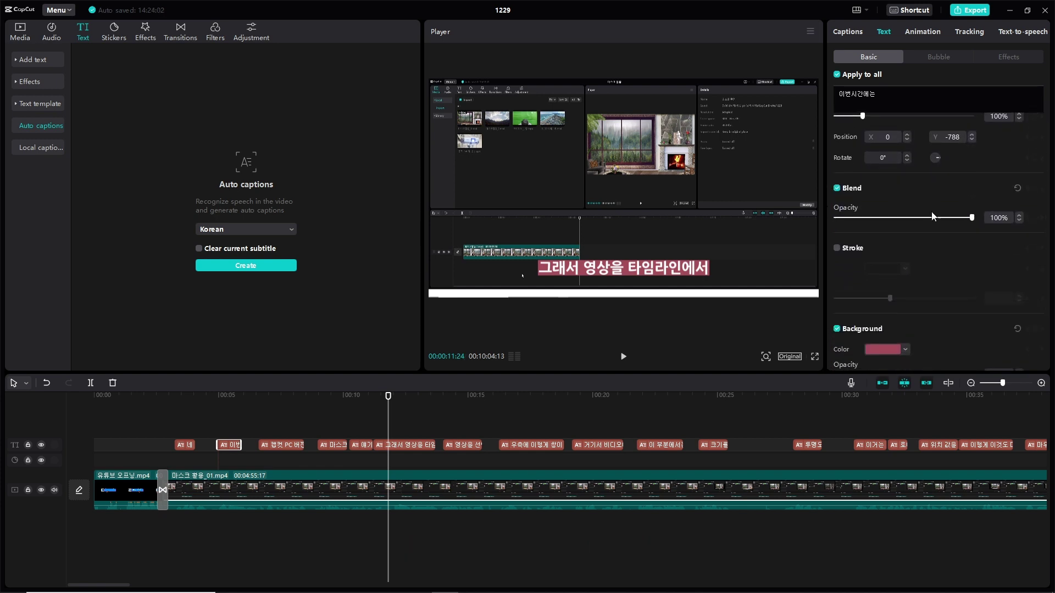
scroll(932, 215, down, 4)
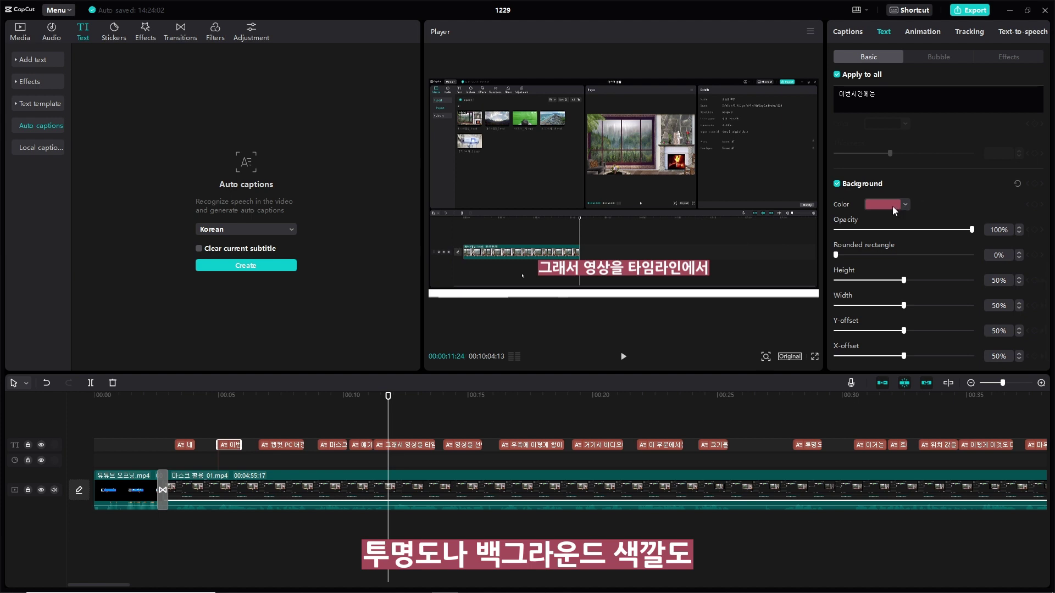
Add a black stroke with a thickness of 32 to the text of all captions
scroll(936, 206, up, 5)
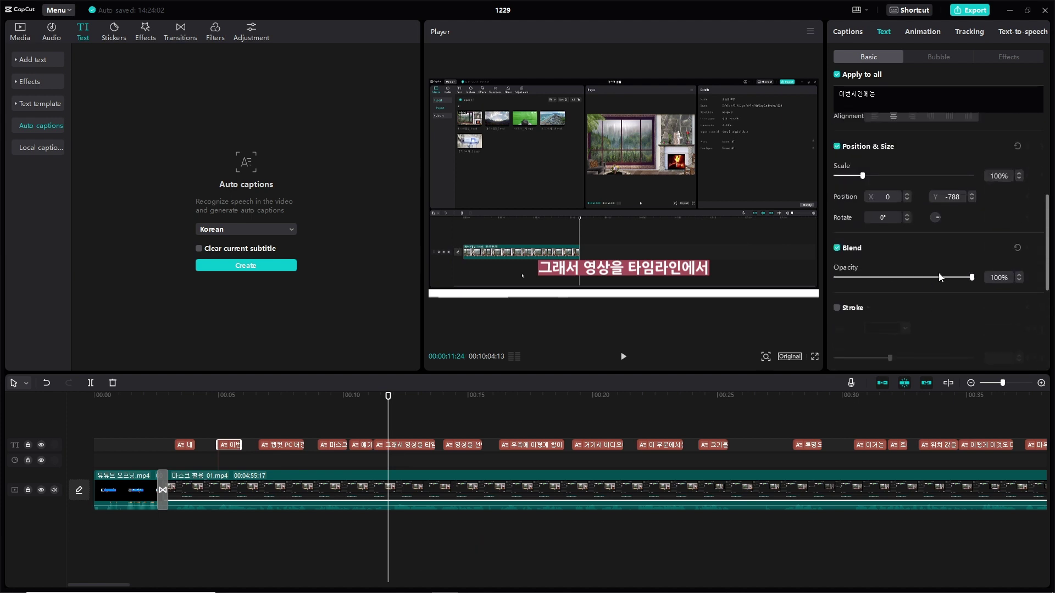
scroll(938, 277, up, 2)
scroll(938, 276, down, 2)
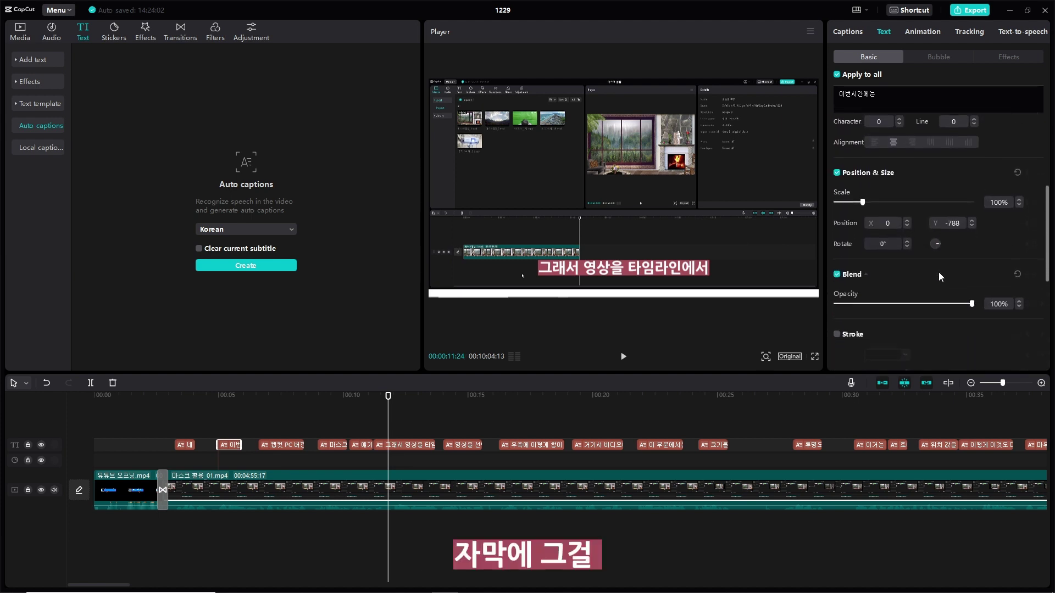
scroll(938, 272, down, 2)
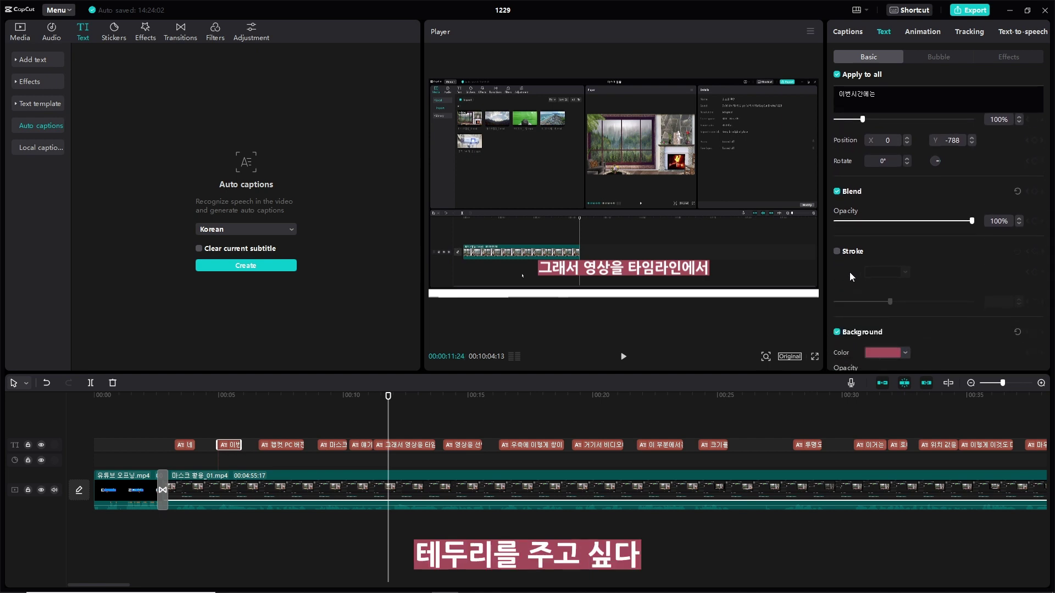
click(837, 252)
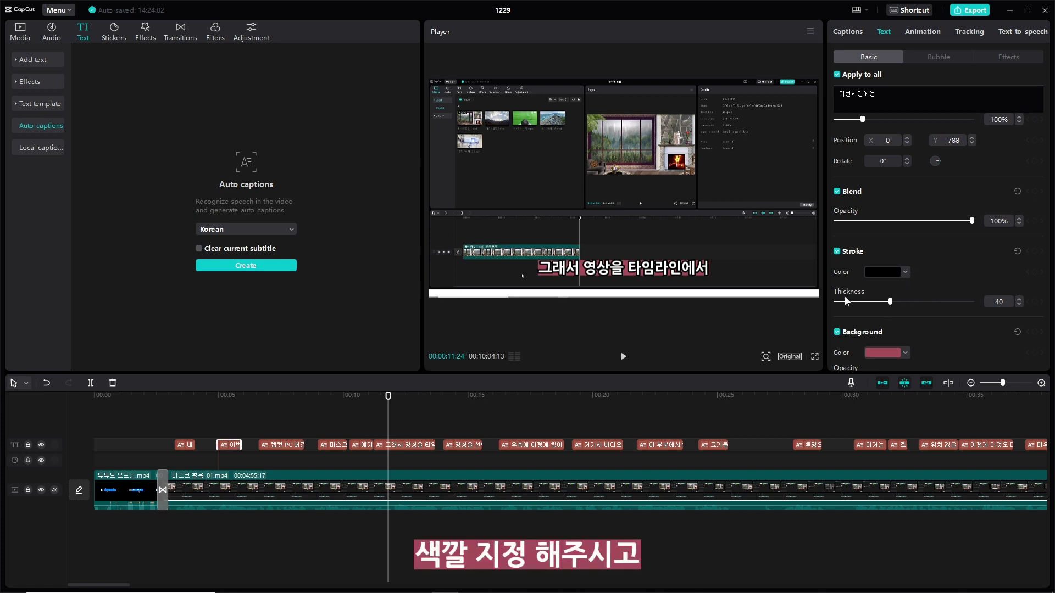
mouse_move(890, 302)
mouse_down()
mouse_move(869, 303)
mouse_move(909, 305)
mouse_move(872, 308)
mouse_up()
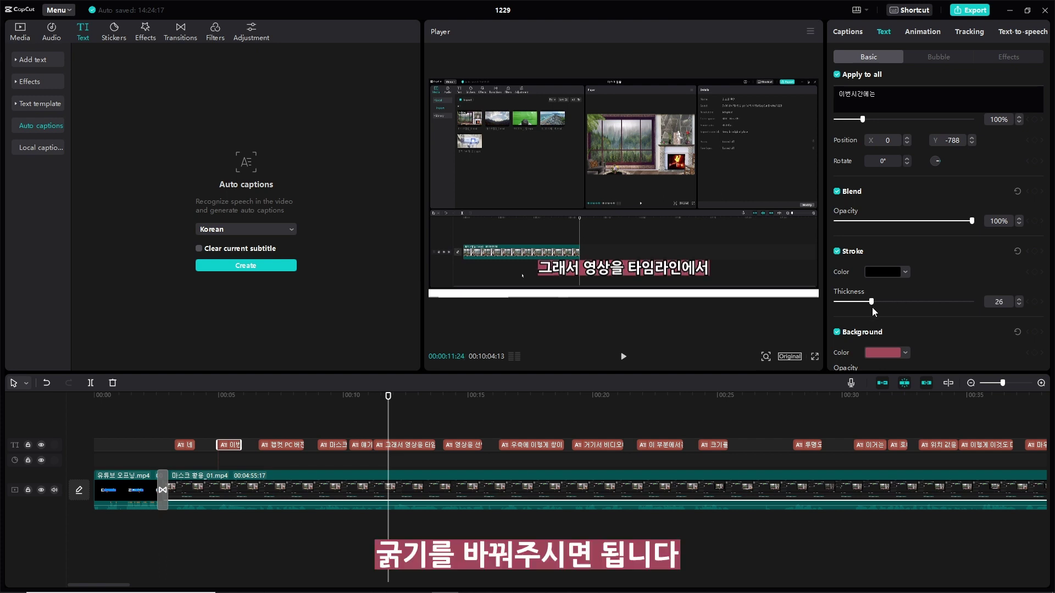
Turn the captions' background off and back on to compare the text with and without it
scroll(922, 305, down, 5)
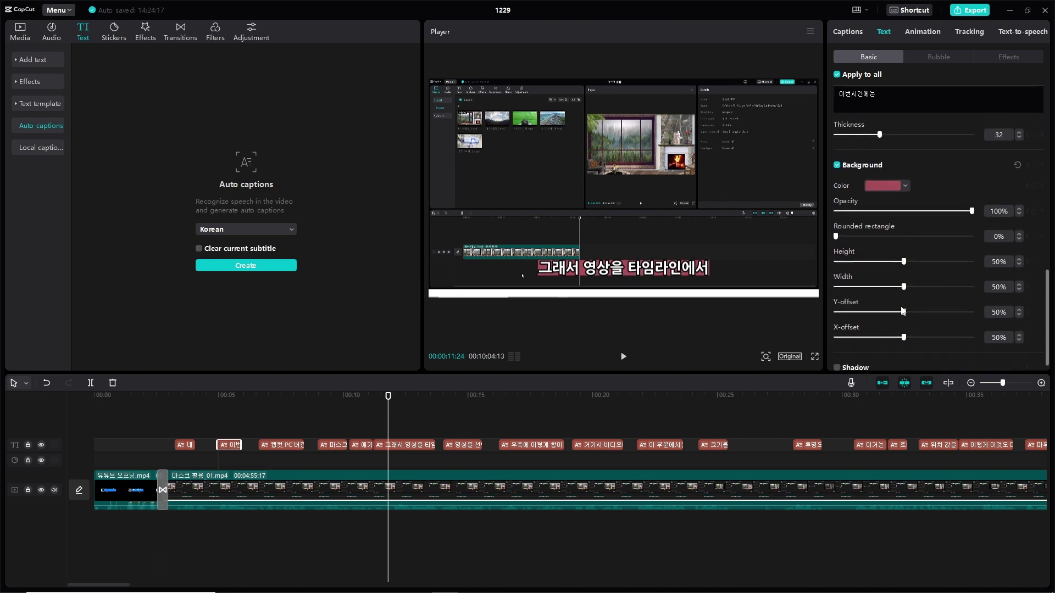
click(837, 155)
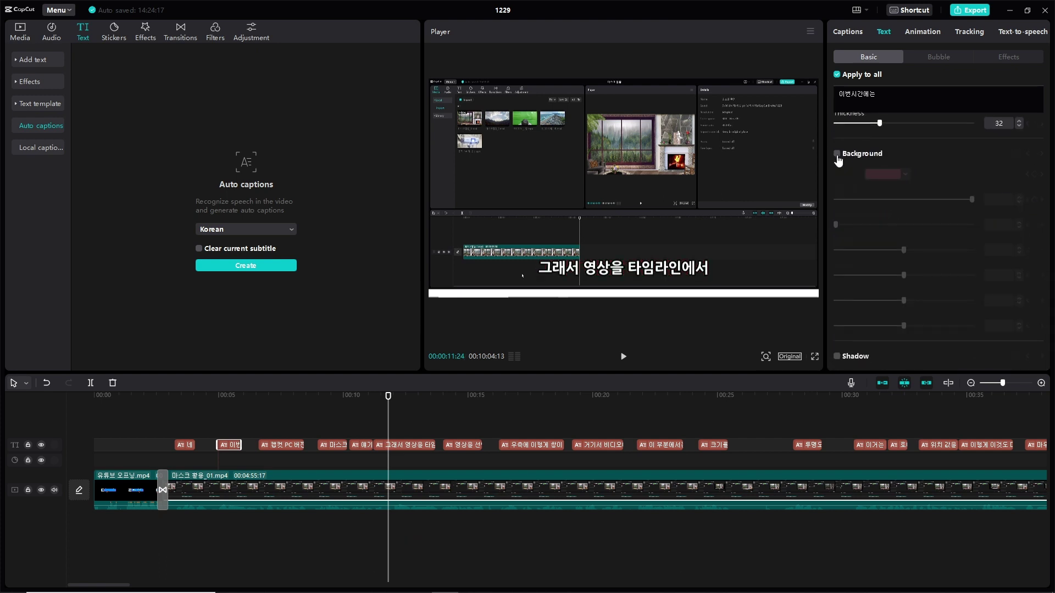
click(837, 155)
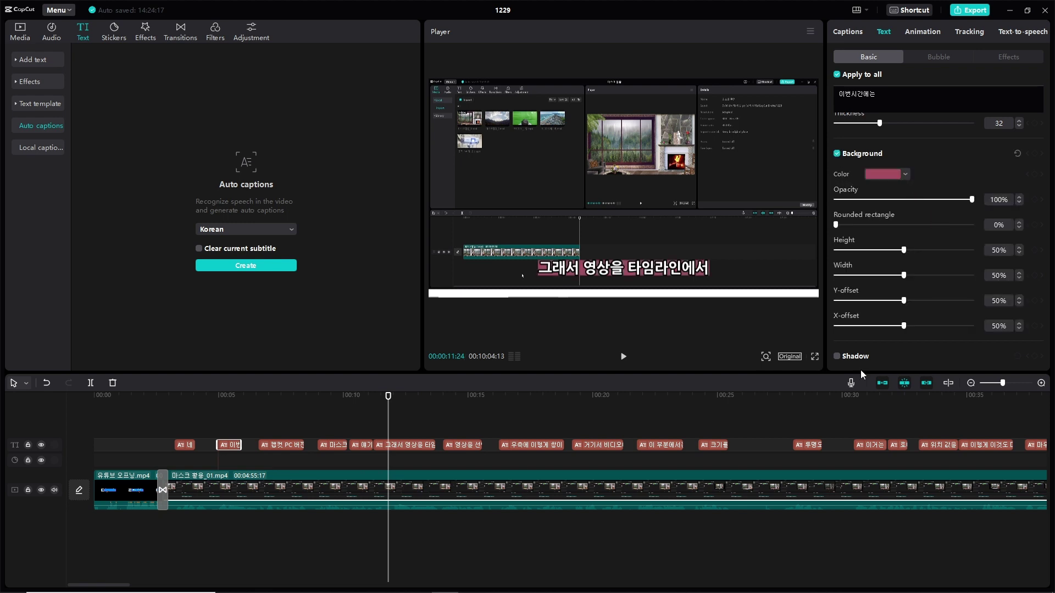
Add a black shadow to all captions, lower its opacity slightly, and play a short stretch of the video
click(837, 356)
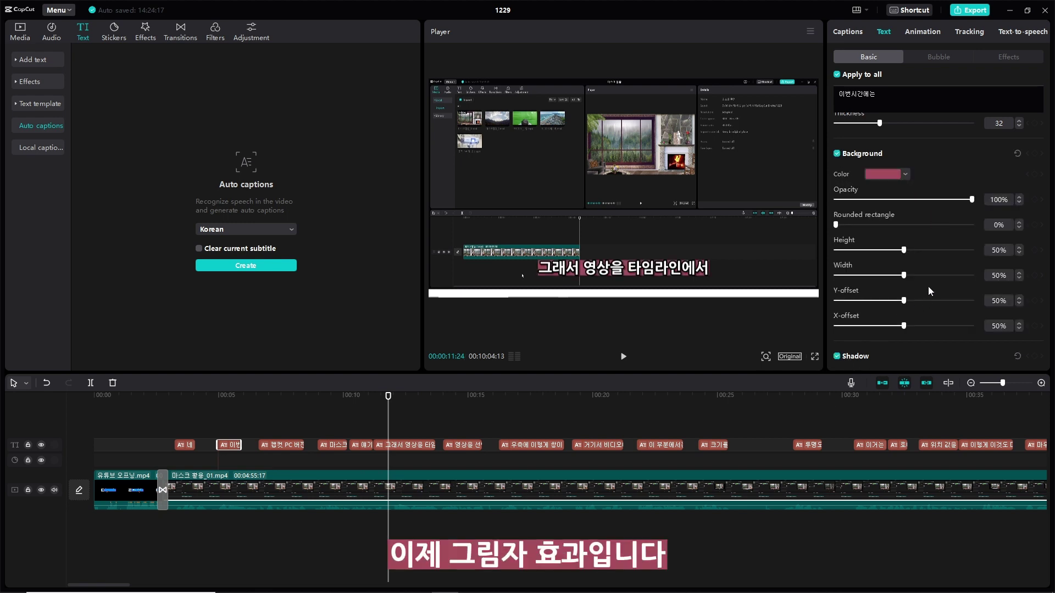
scroll(928, 286, down, 3)
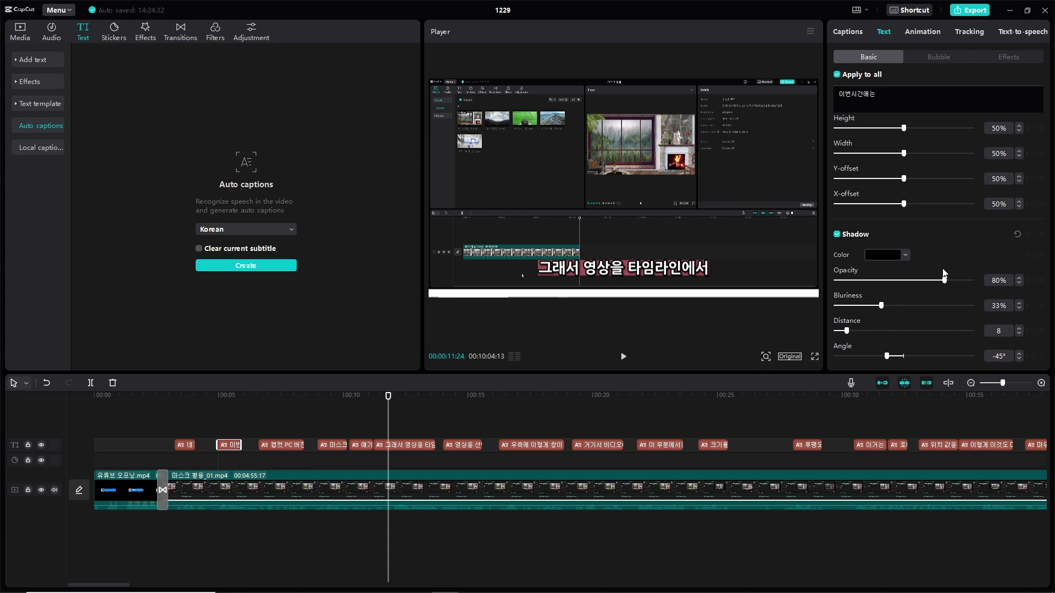
drag(945, 282, 930, 281)
scroll(951, 260, up, 10)
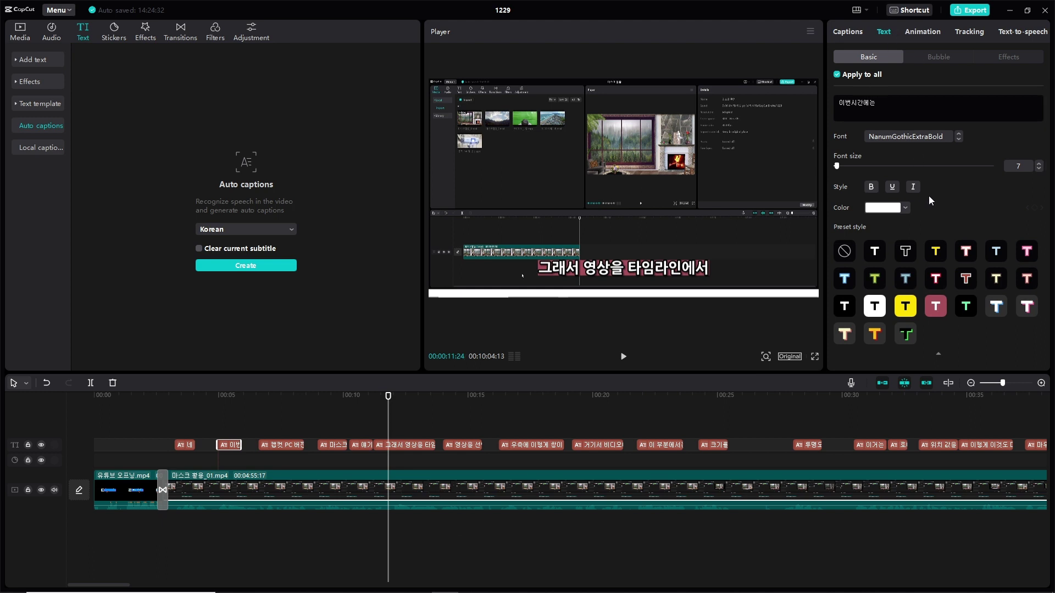
key(space)
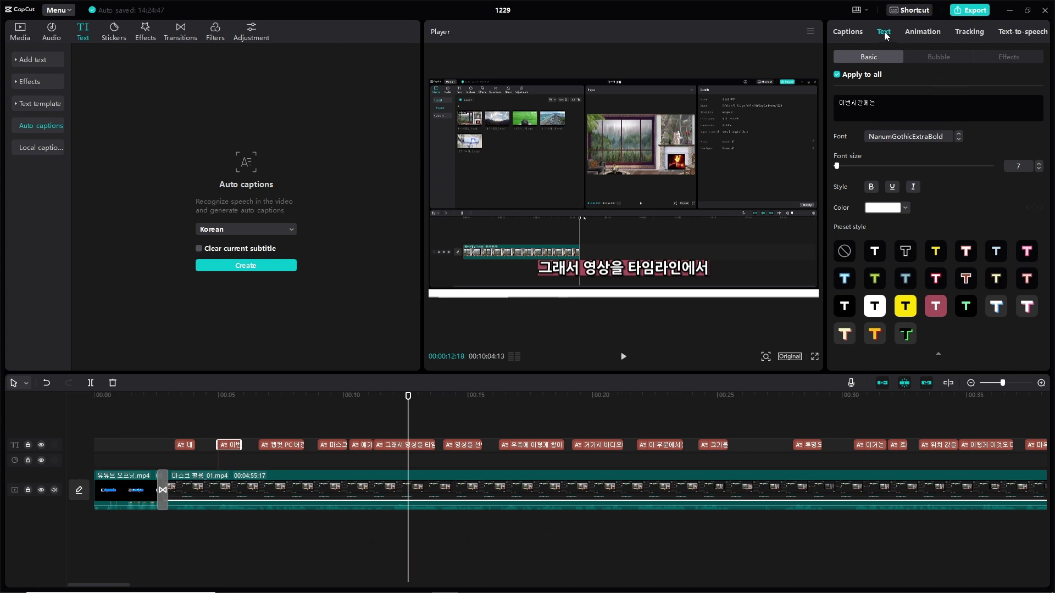
In the ninth entry of the captions list, replace the word "비디오" with "video"
click(850, 34)
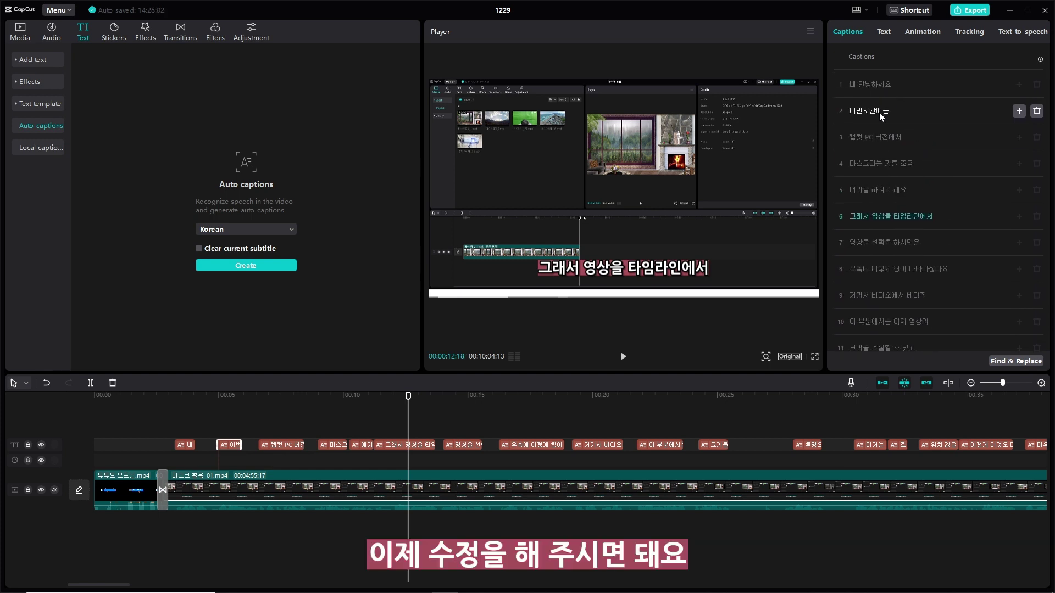
scroll(925, 210, down, 2)
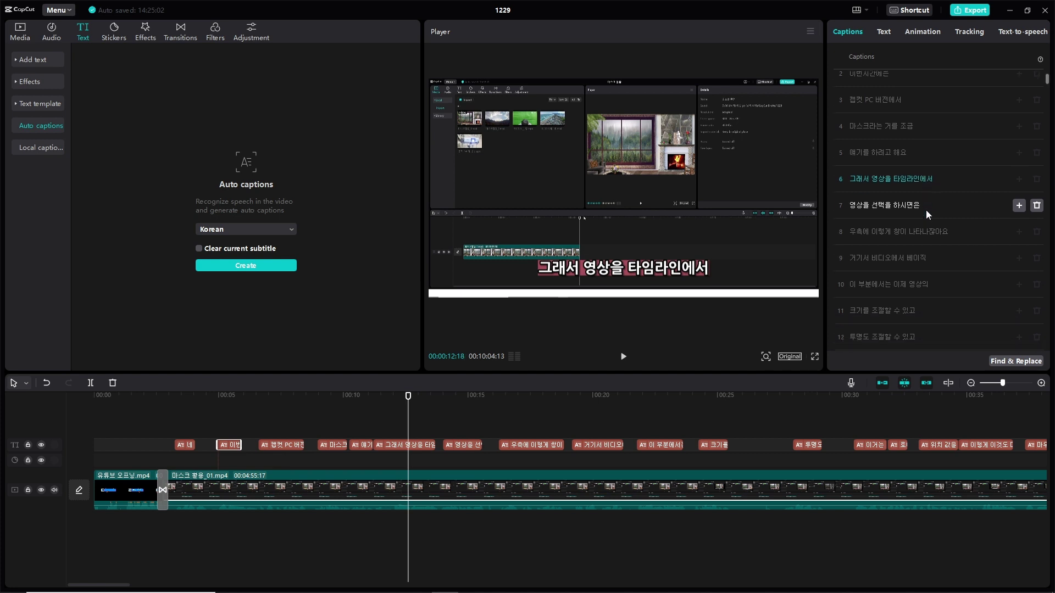
scroll(918, 232, down, 2)
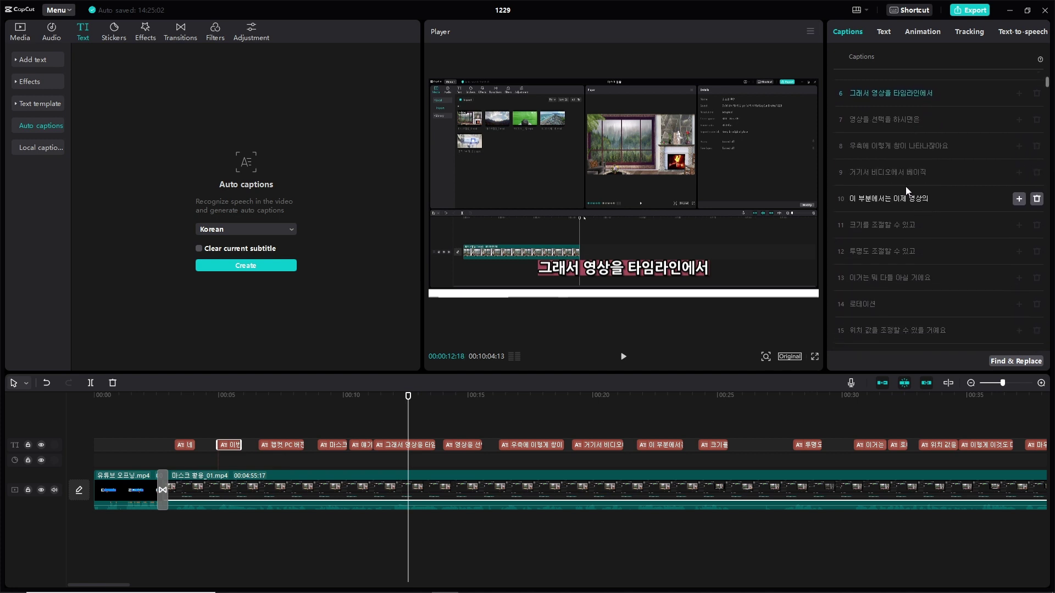
click(905, 173)
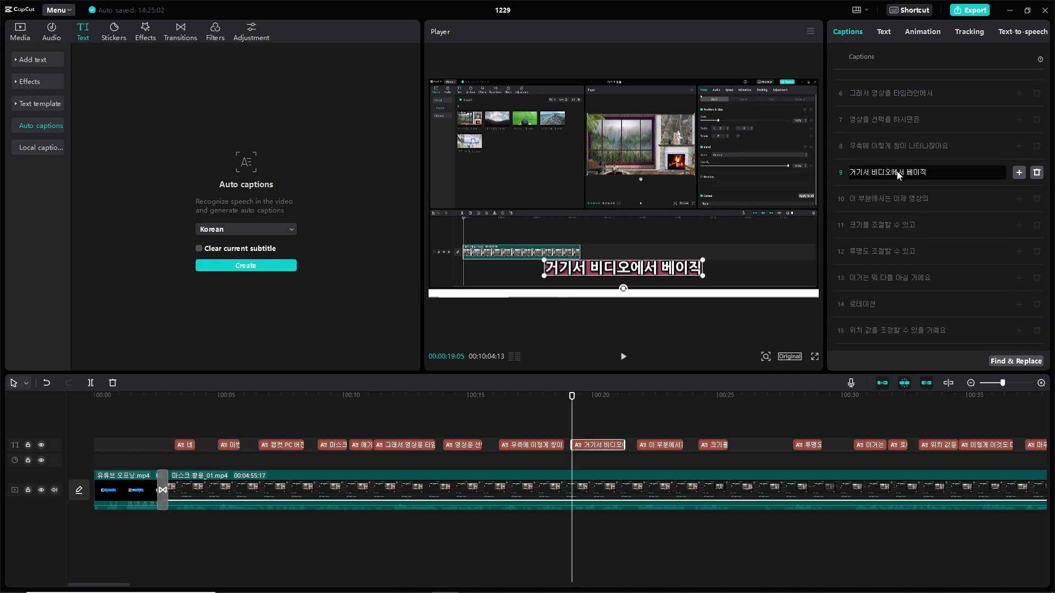
key(BackSpace)
key(BackSpace)
key(BackSpace)
text(평)
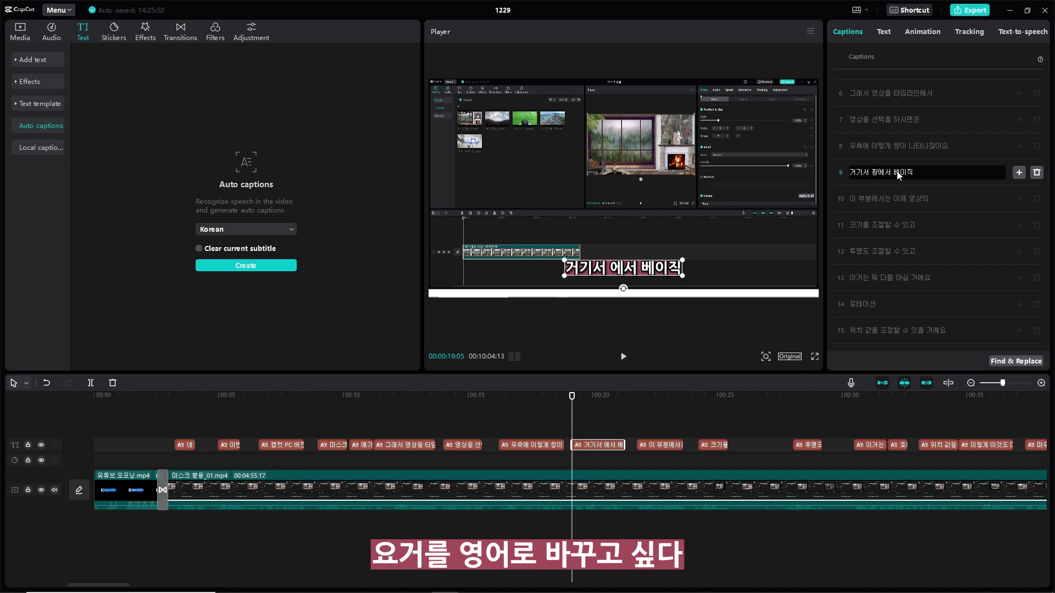
key(BackSpace)
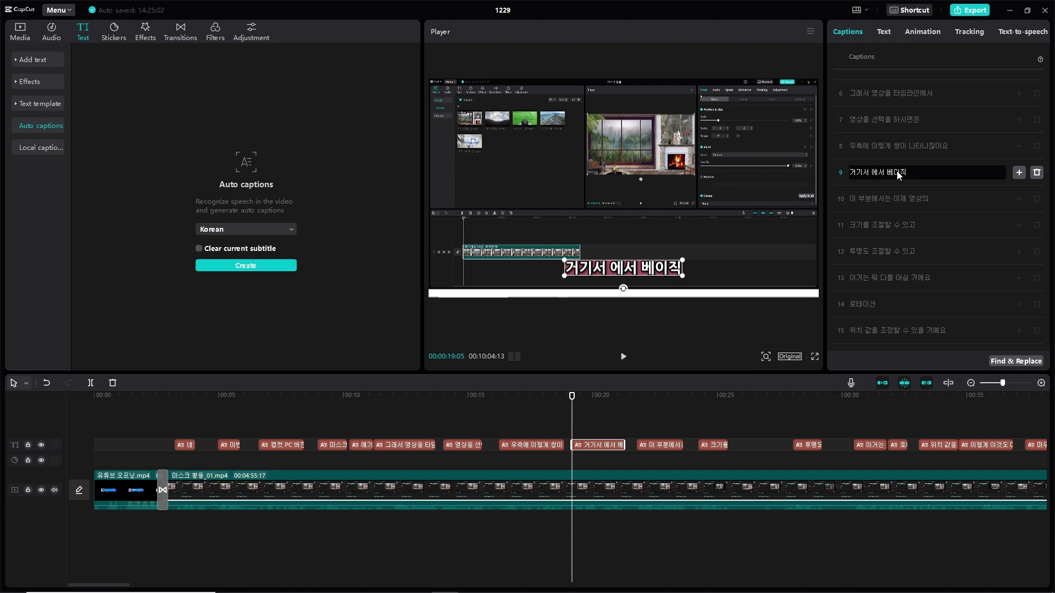
text(video)
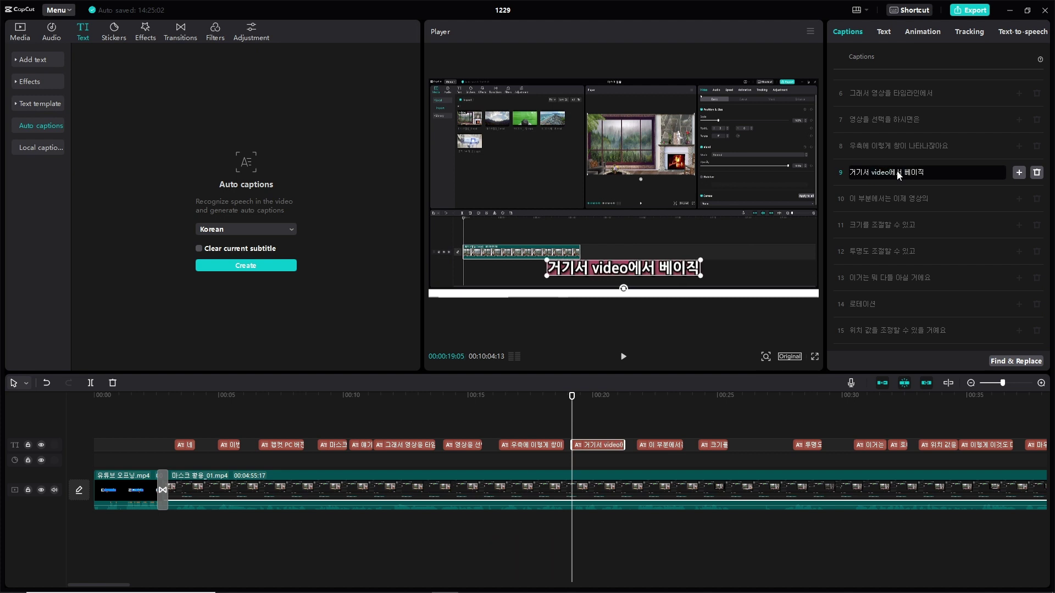
Replace "베이직" at the end of the ninth caption with "basic", so it reads "거기서 video에서 basic"
key(BackSpace)
key(BackSpace)
key(BackSpace)
key(BackSpace)
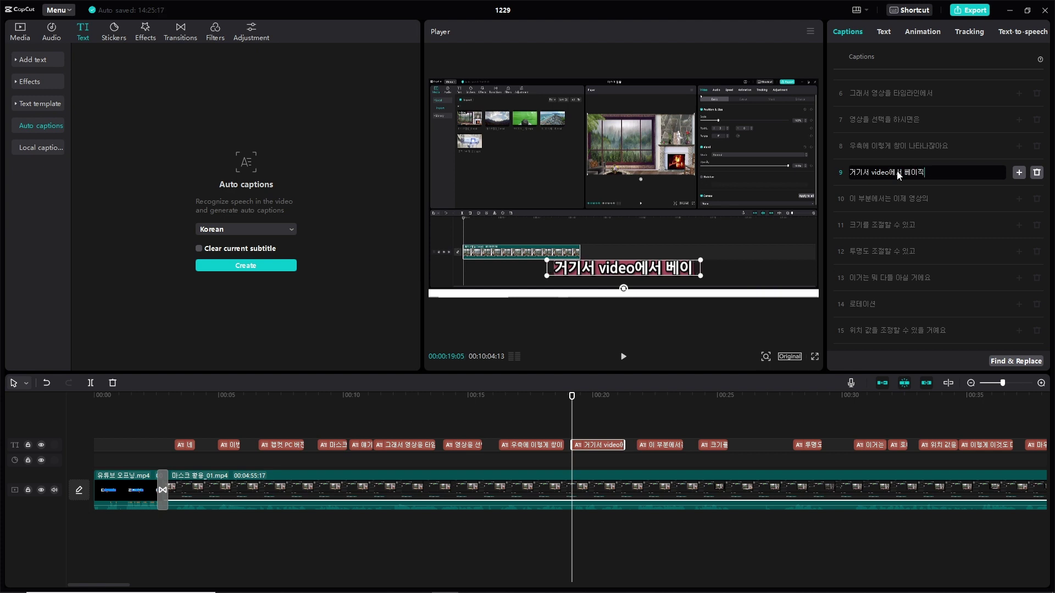
text(b)
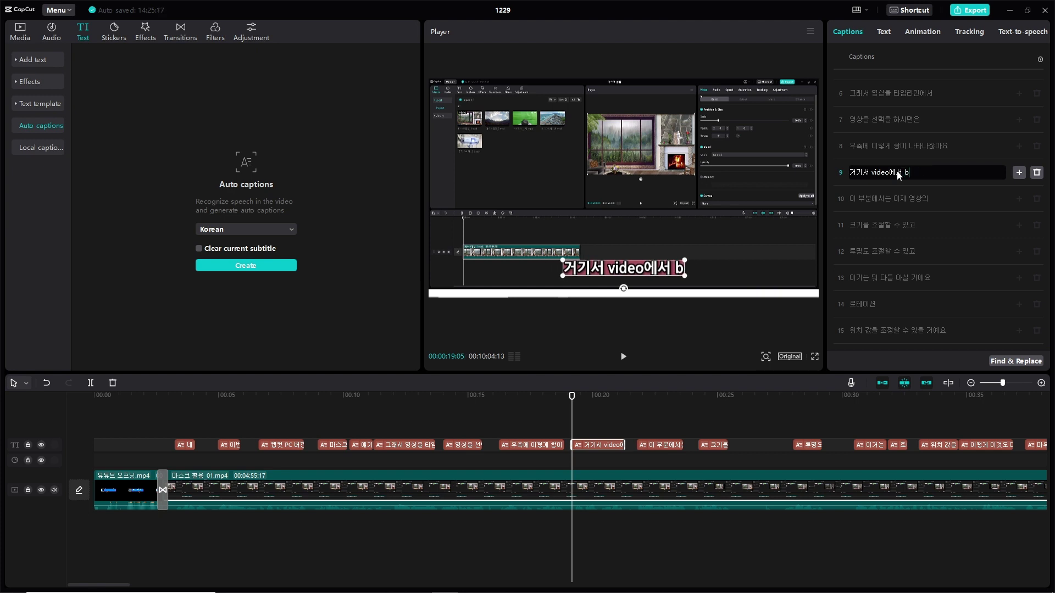
text(asic)
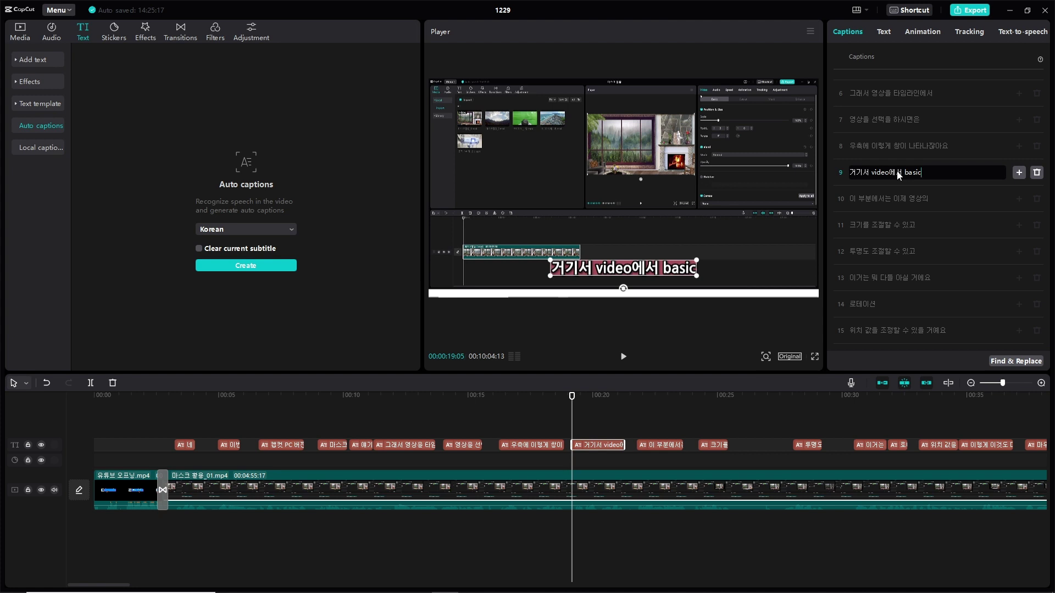
Look through the full list of captions for text that needs correcting and return to the first caption
scroll(949, 199, down, 3)
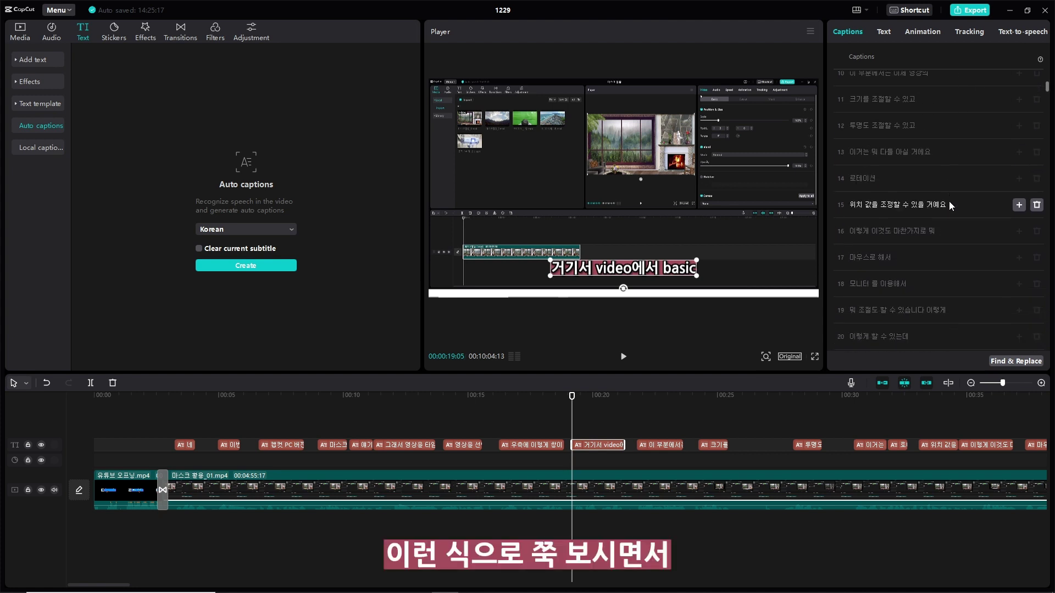
scroll(948, 201, down, 5)
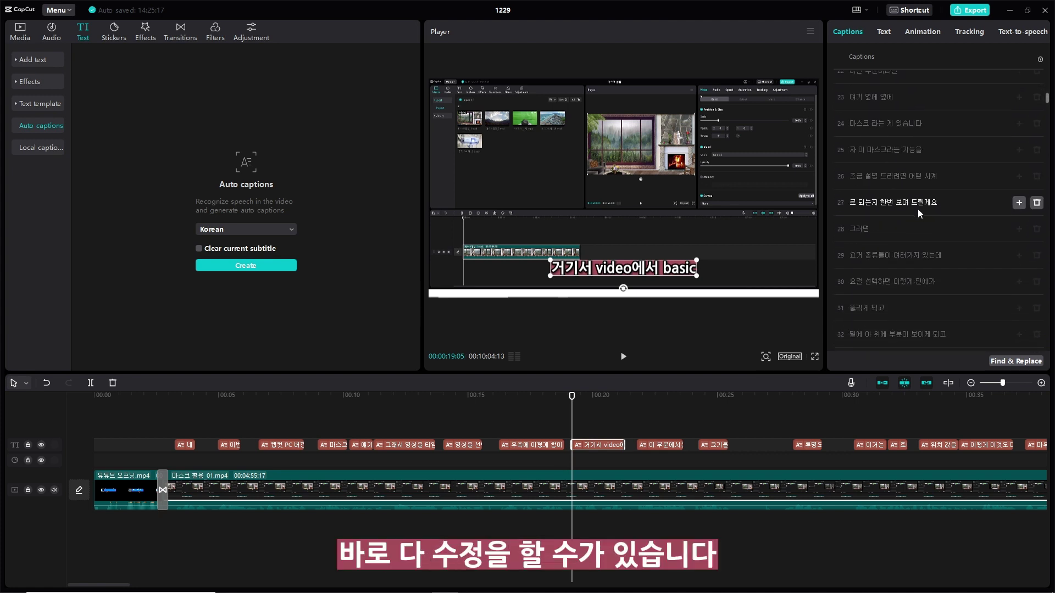
scroll(918, 223, down, 6)
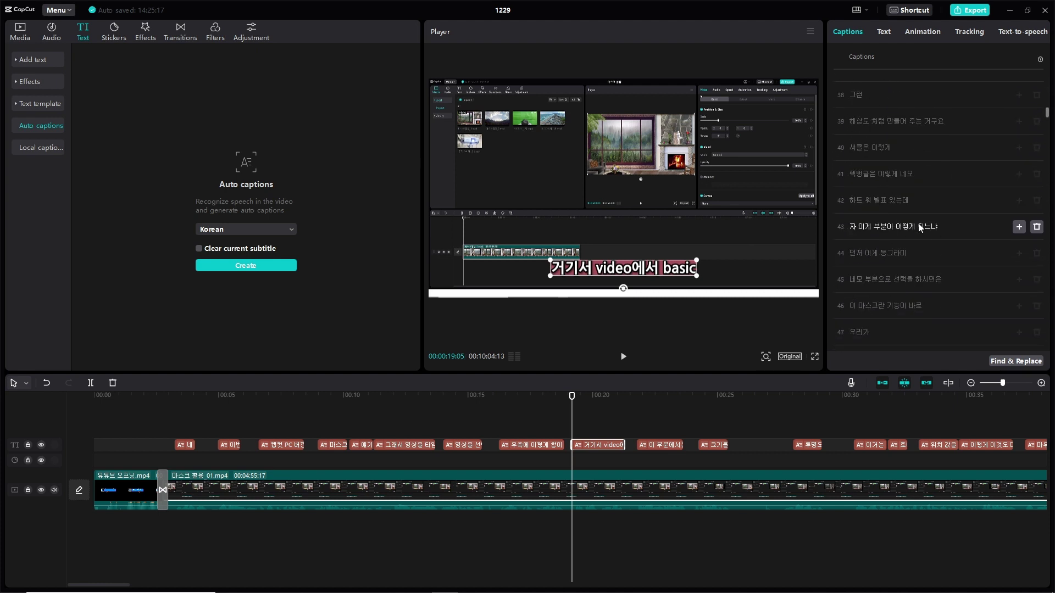
scroll(935, 242, down, 12)
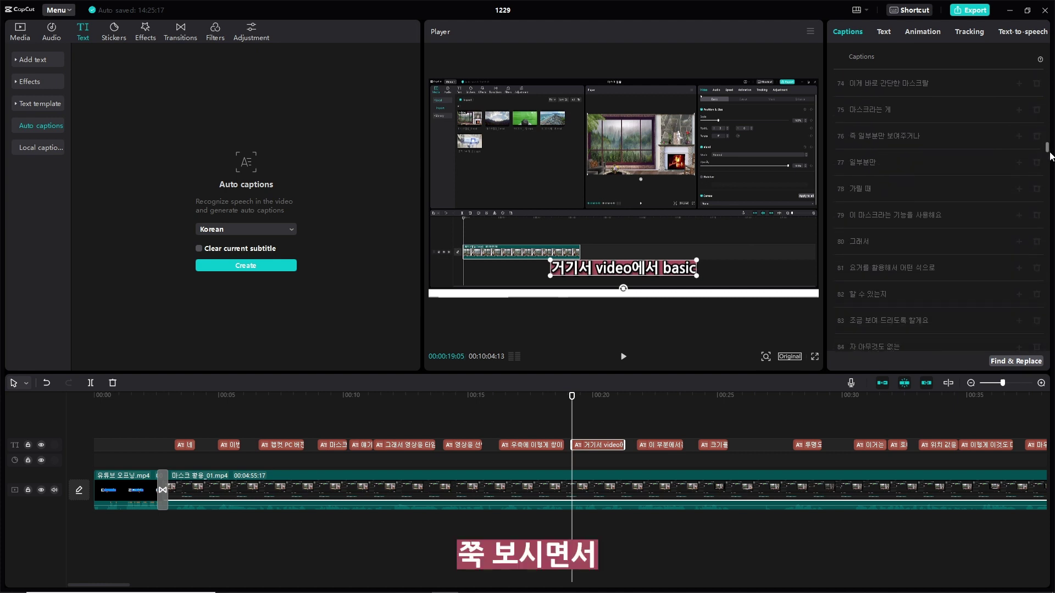
scroll(1049, 156, down, 20)
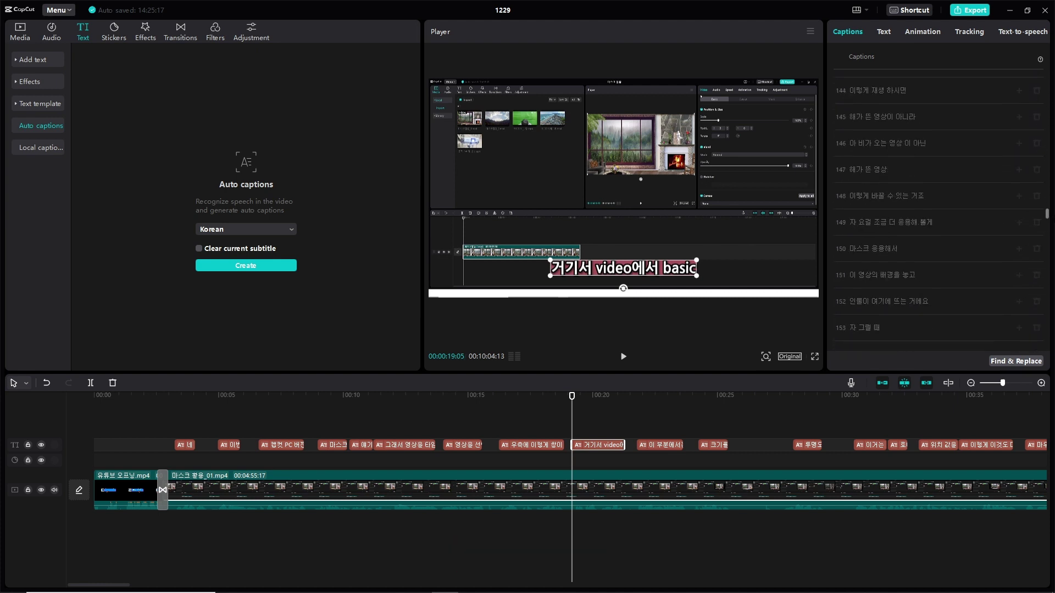
scroll(934, 209, down, 11)
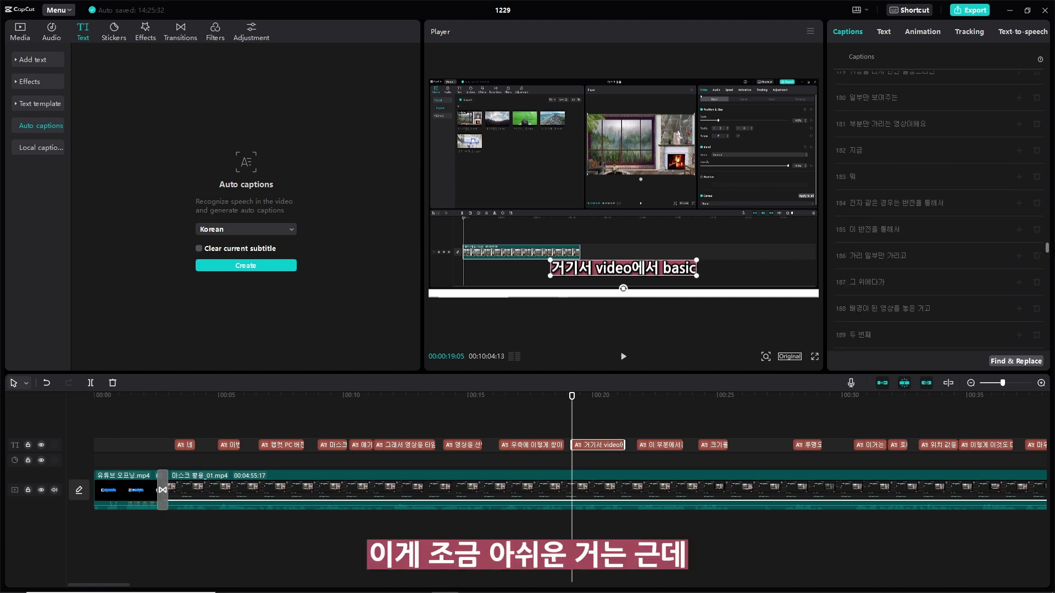
scroll(1049, 165, up, 20)
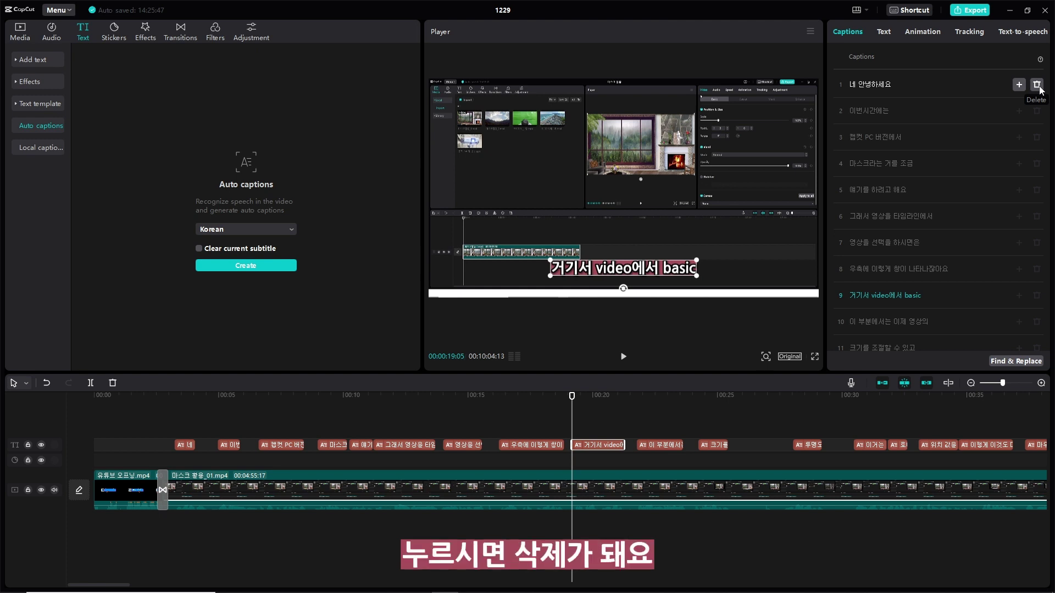
Go to the first caption, "네 안녕하세요", and browse the bubble styles available for its text
drag(572, 395, 184, 466)
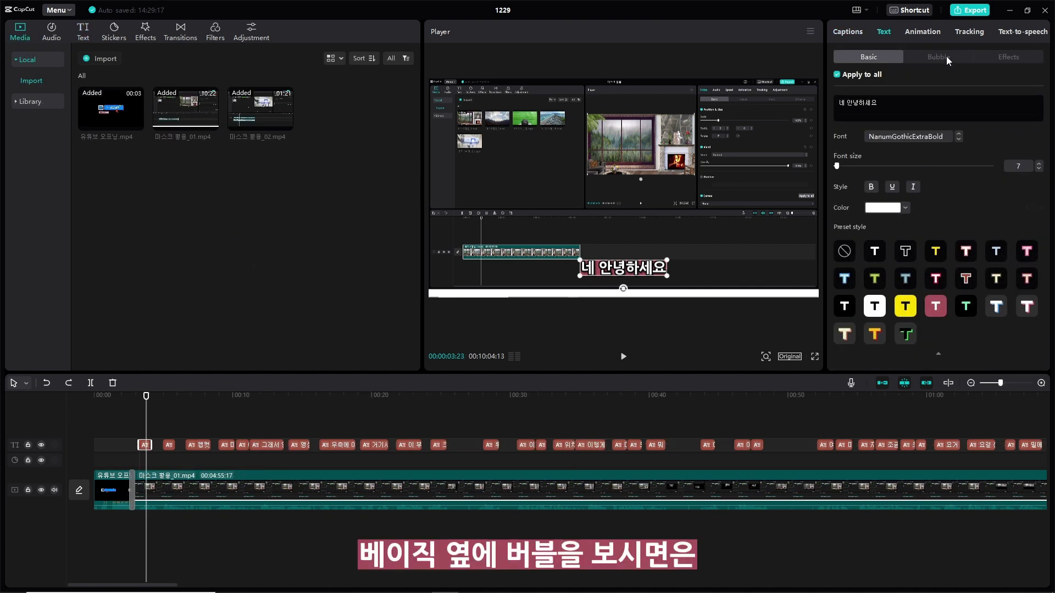
click(946, 56)
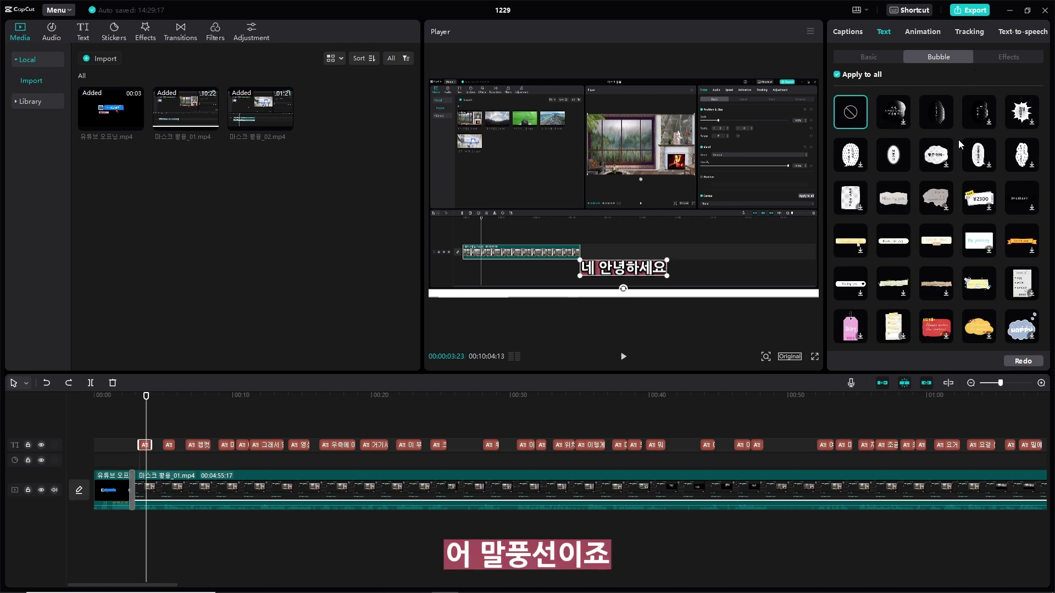
scroll(953, 165, down, 3)
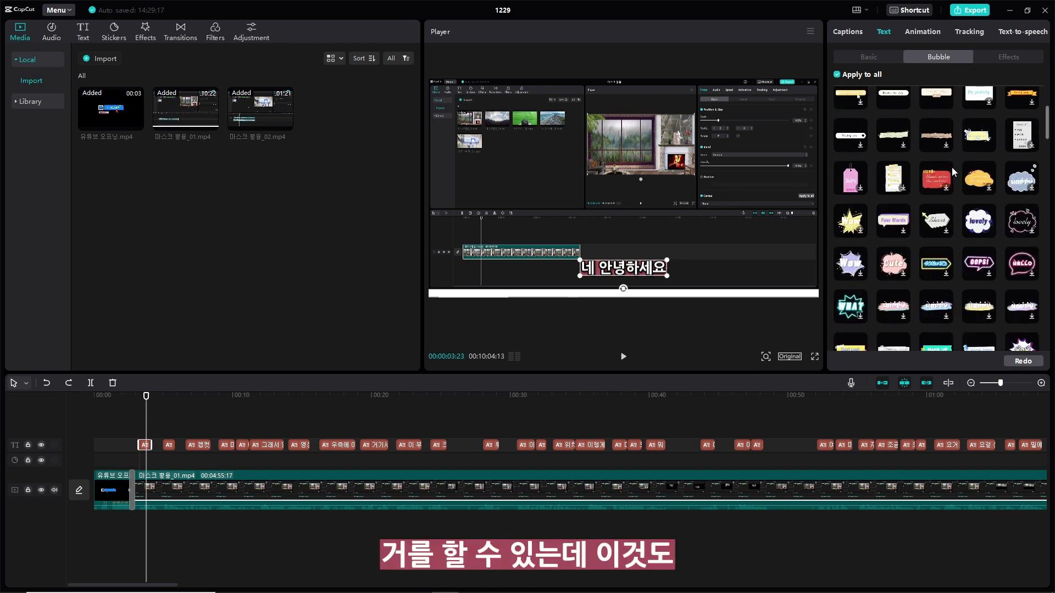
scroll(983, 209, down, 2)
scroll(978, 210, down, 5)
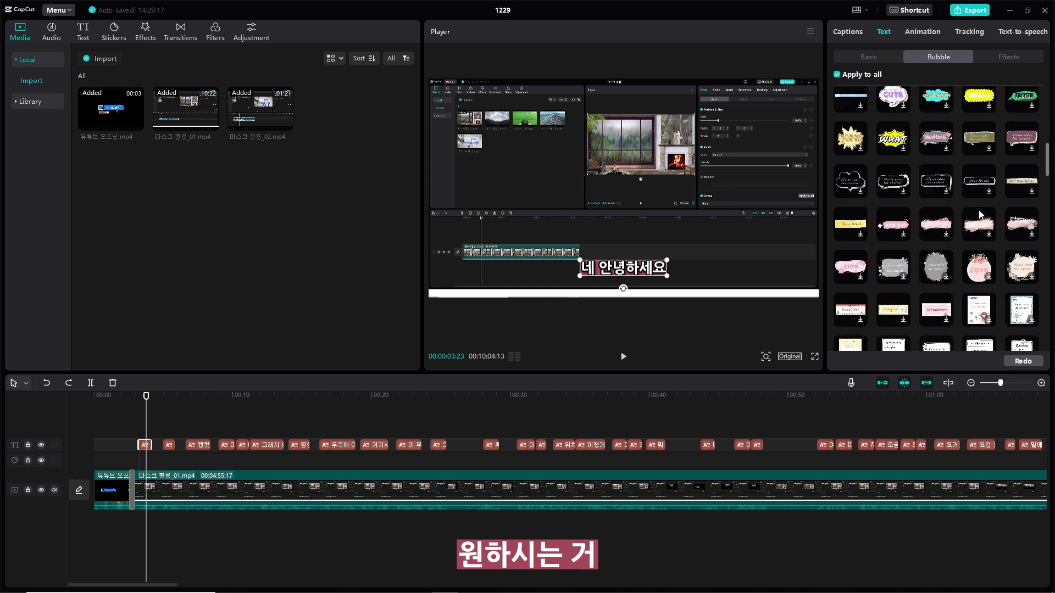
scroll(978, 209, down, 6)
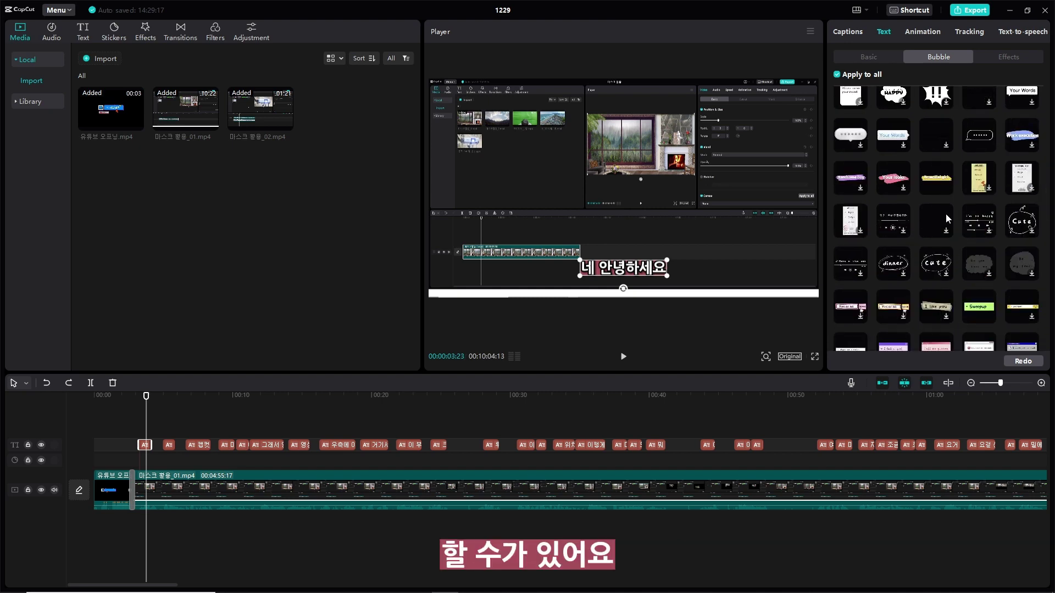
scroll(965, 218, down, 3)
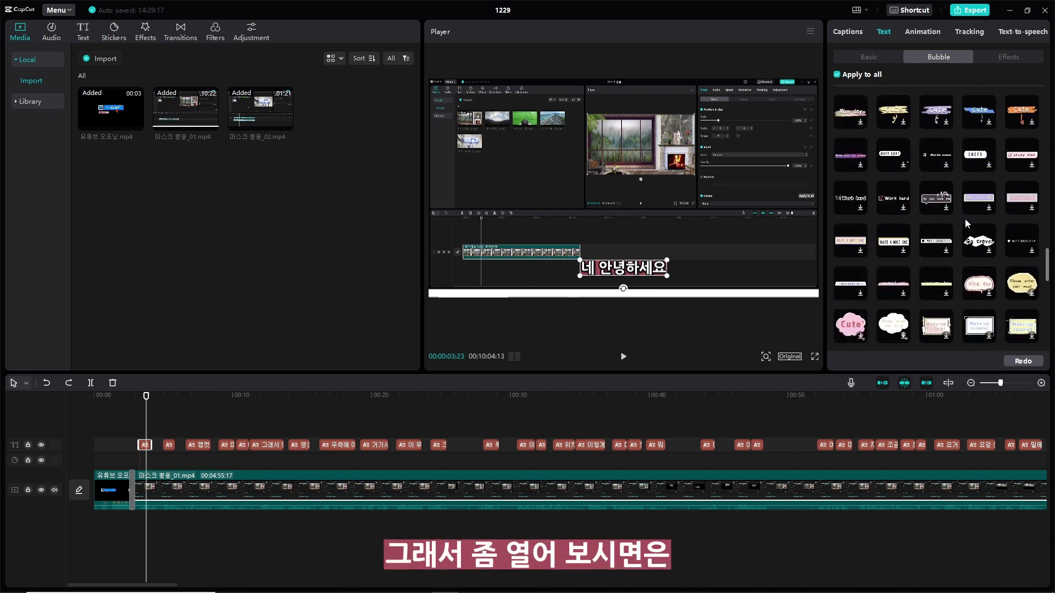
Apply the pale yellow brush-strip bubble to all captions, shrink the caption box, and play the first captions to check the look
click(941, 288)
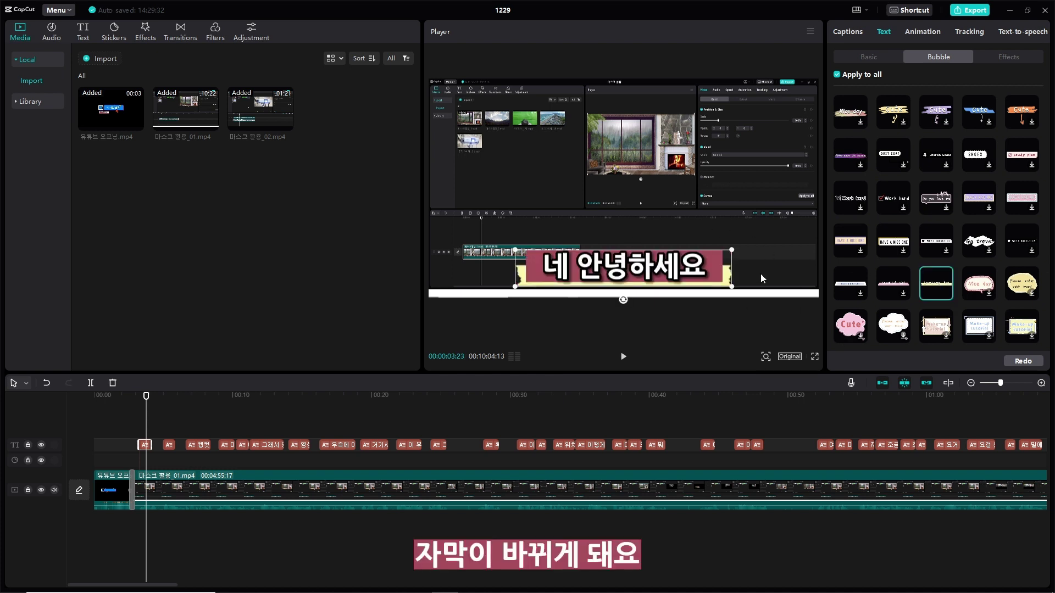
drag(734, 291, 668, 274)
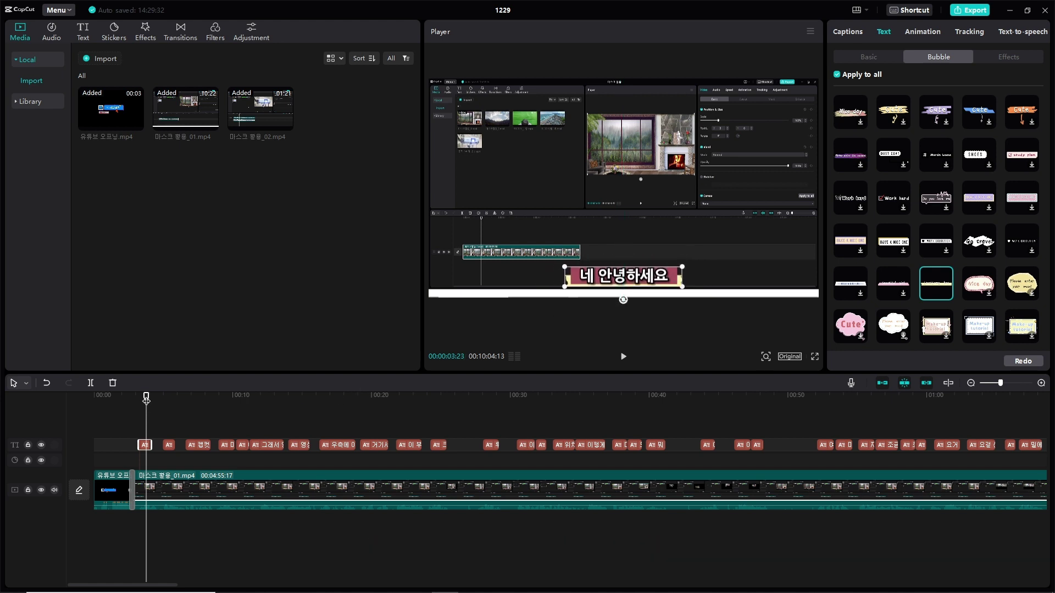
mouse_move(146, 409)
mouse_down()
mouse_move(167, 409)
mouse_move(149, 410)
mouse_up()
key(space)
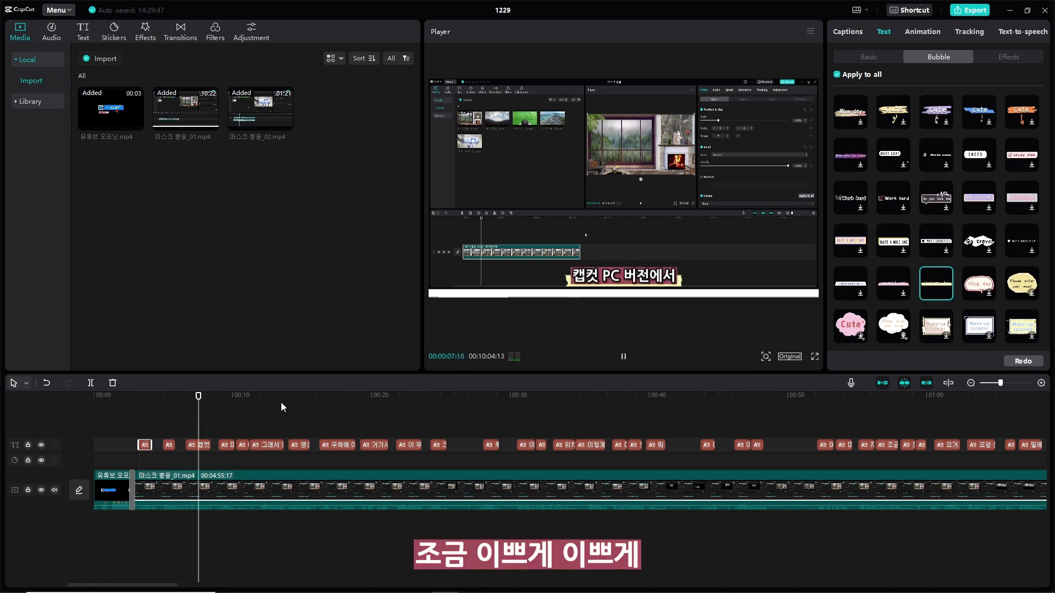
key(space)
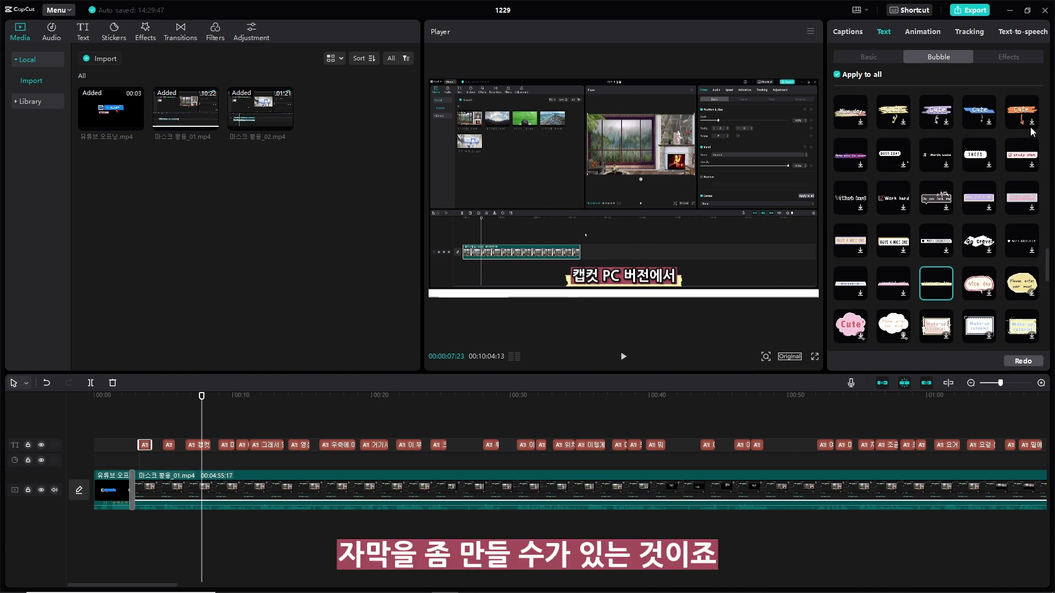
Browse the word-art text effects and the remaining bubble styles available for the captions
click(1018, 61)
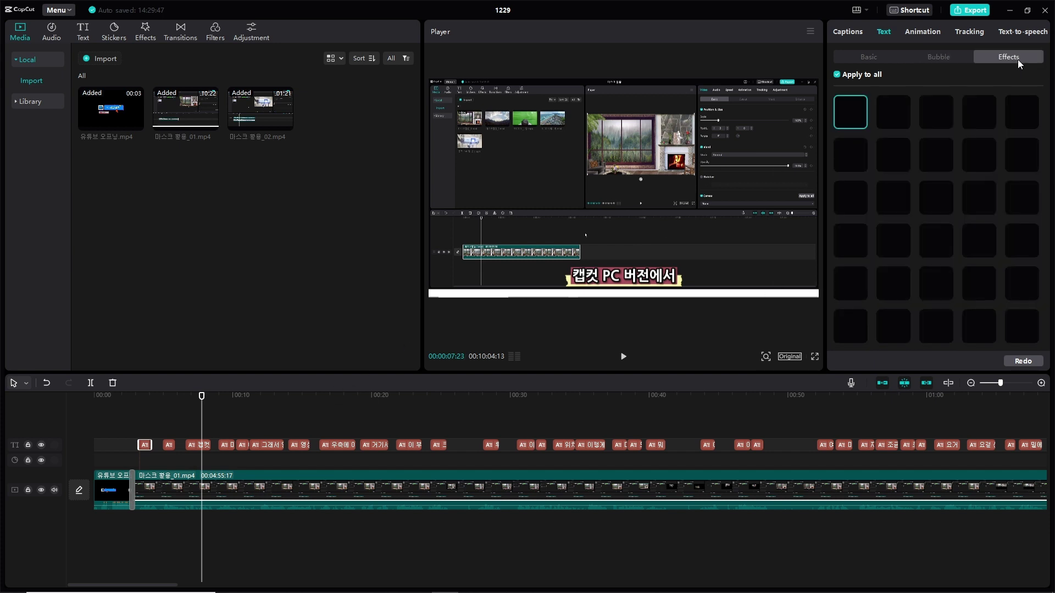
scroll(1029, 168, down, 5)
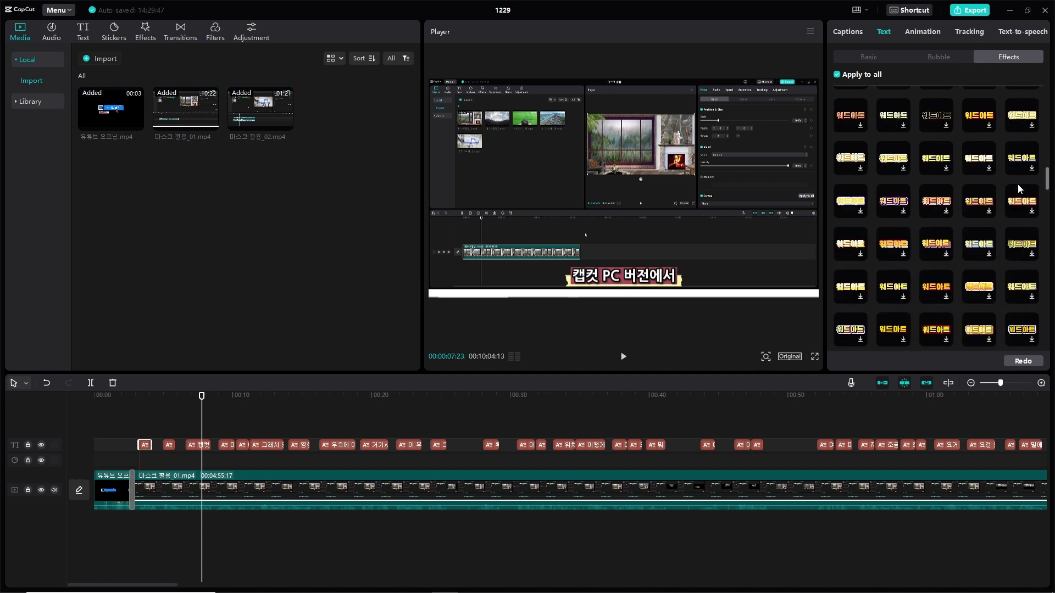
scroll(1018, 185, down, 3)
scroll(965, 210, down, 5)
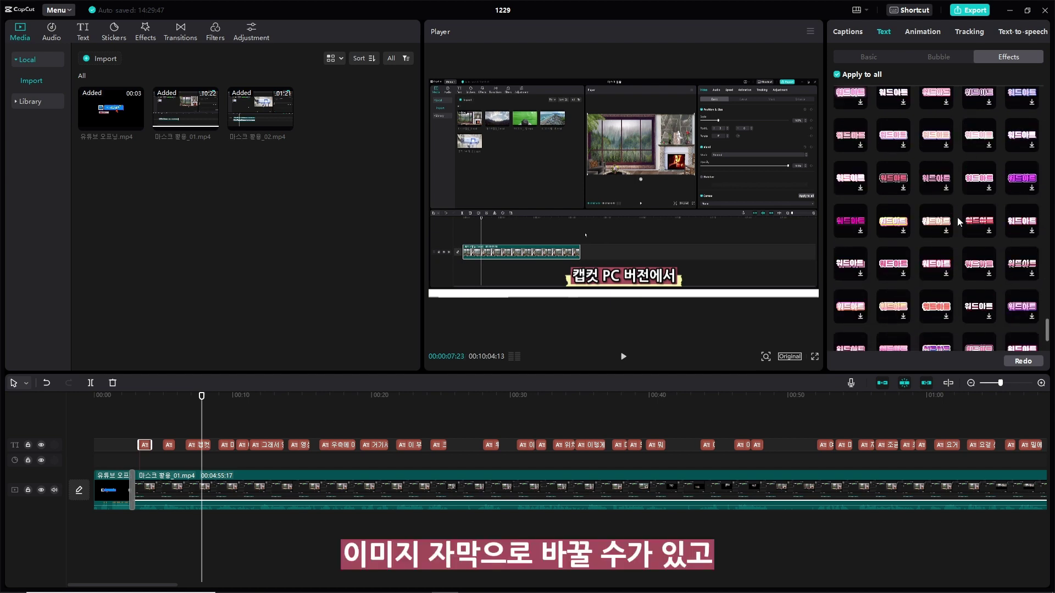
click(947, 59)
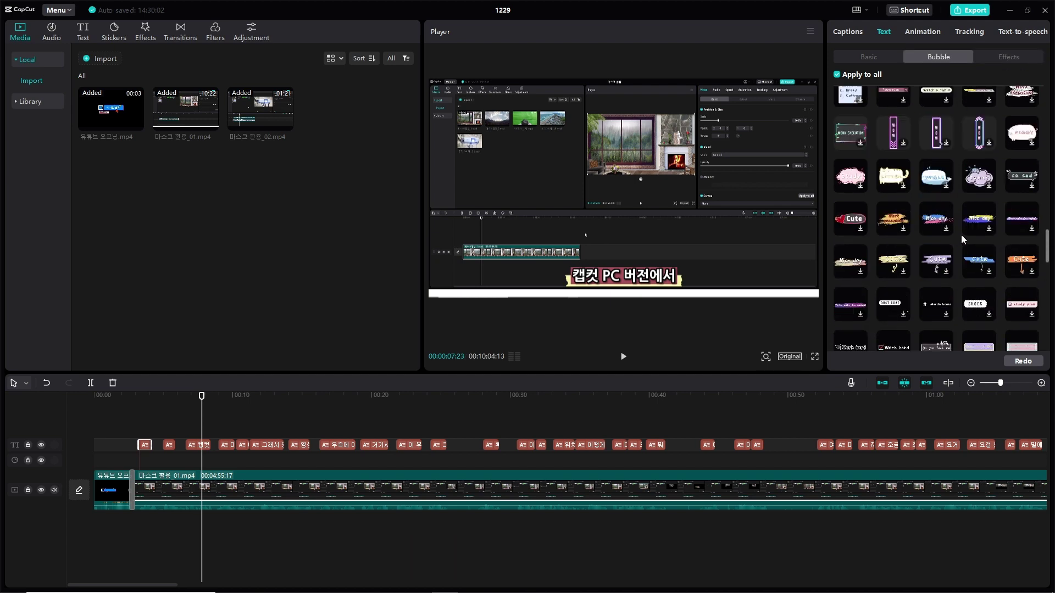
scroll(961, 235, down, 5)
scroll(960, 233, up, 6)
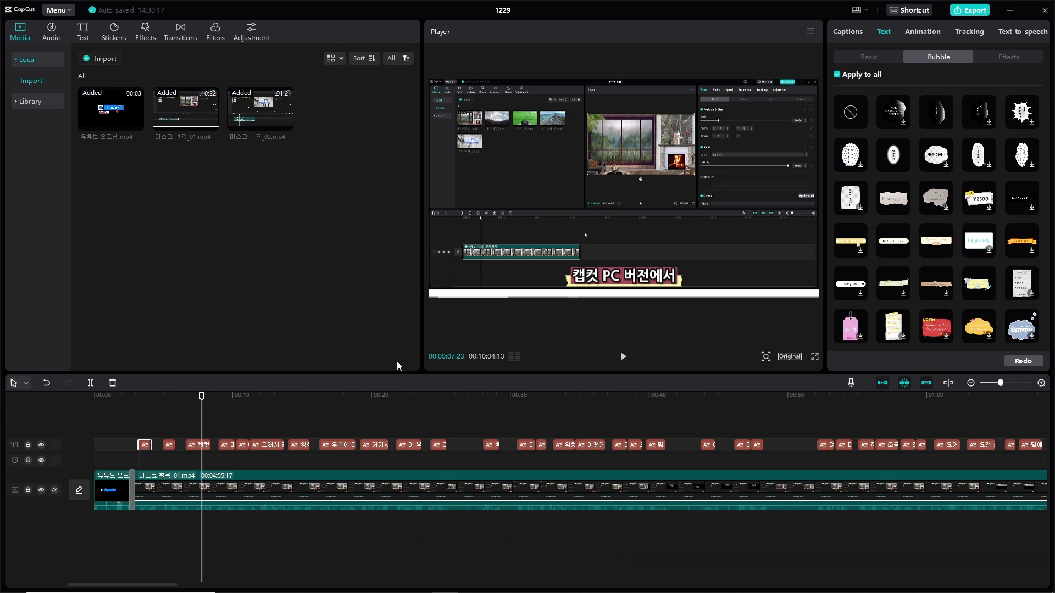
View the basic text settings and the text-to-speech voices for the caption "거기서 video에서 basic"
click(871, 56)
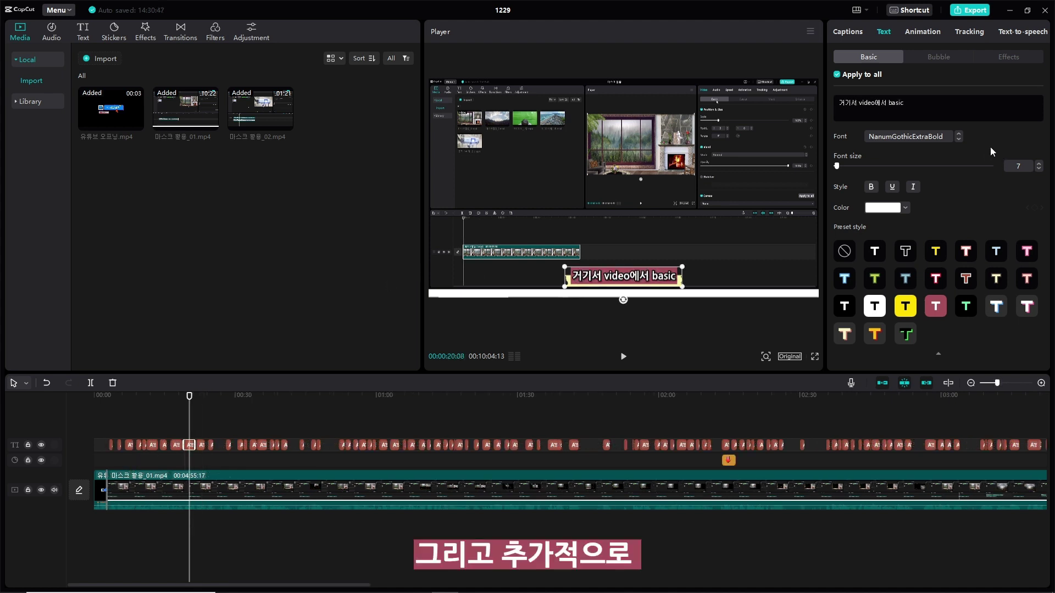
click(1016, 31)
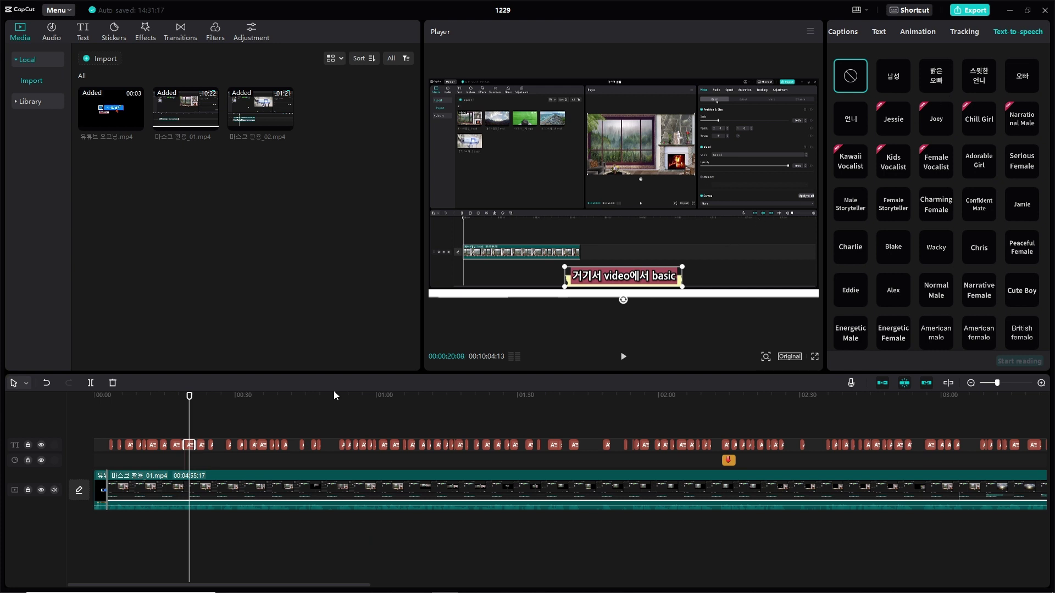
Mute the first "마스크 활용_01.mp4" clip by setting its volume to -∞ dB, and play its beginning to check
click(125, 414)
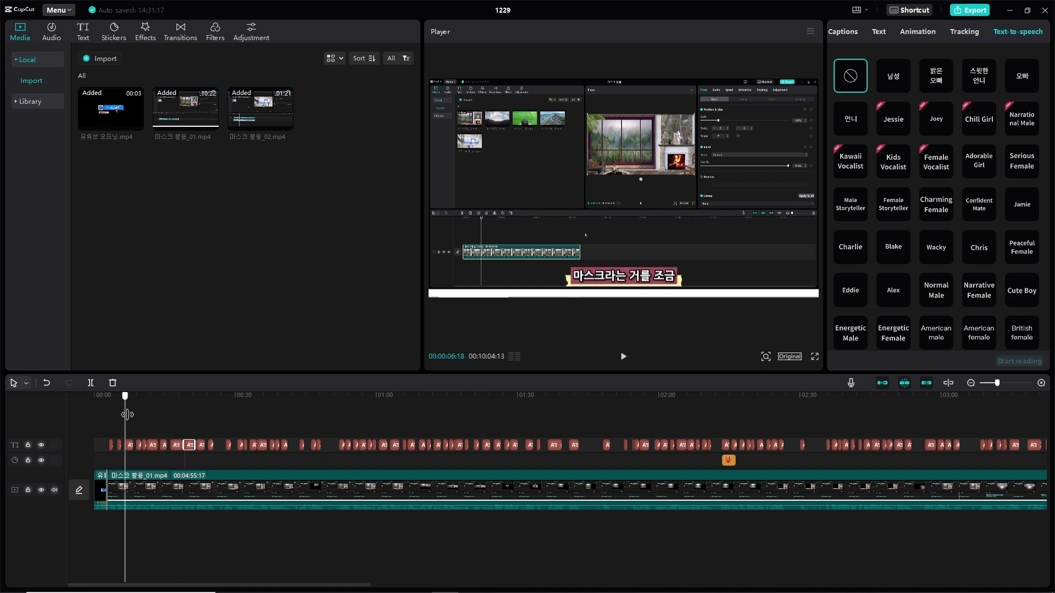
drag(126, 415, 113, 414)
click(391, 493)
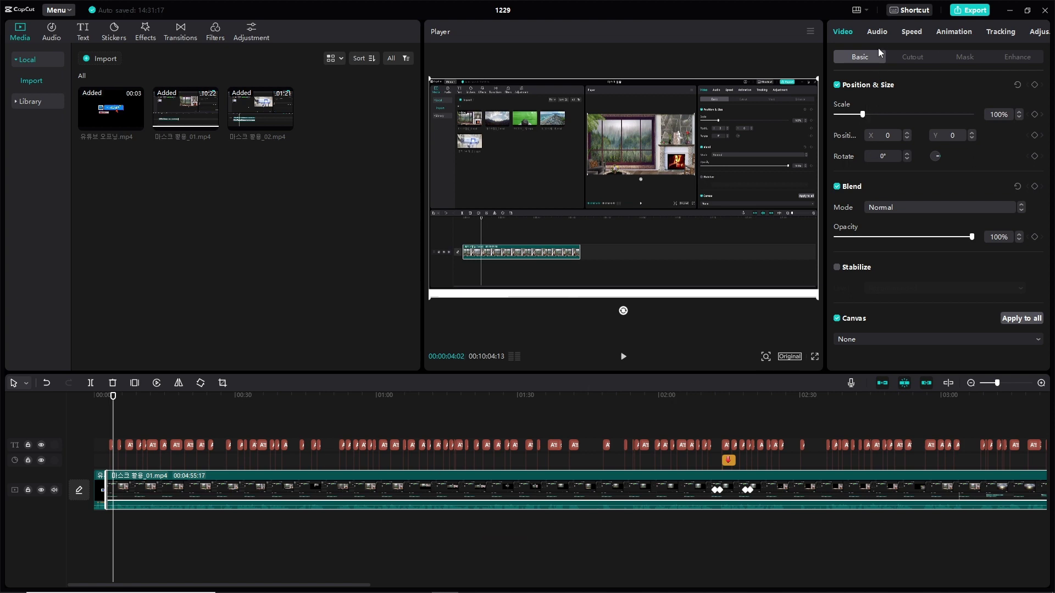
click(878, 31)
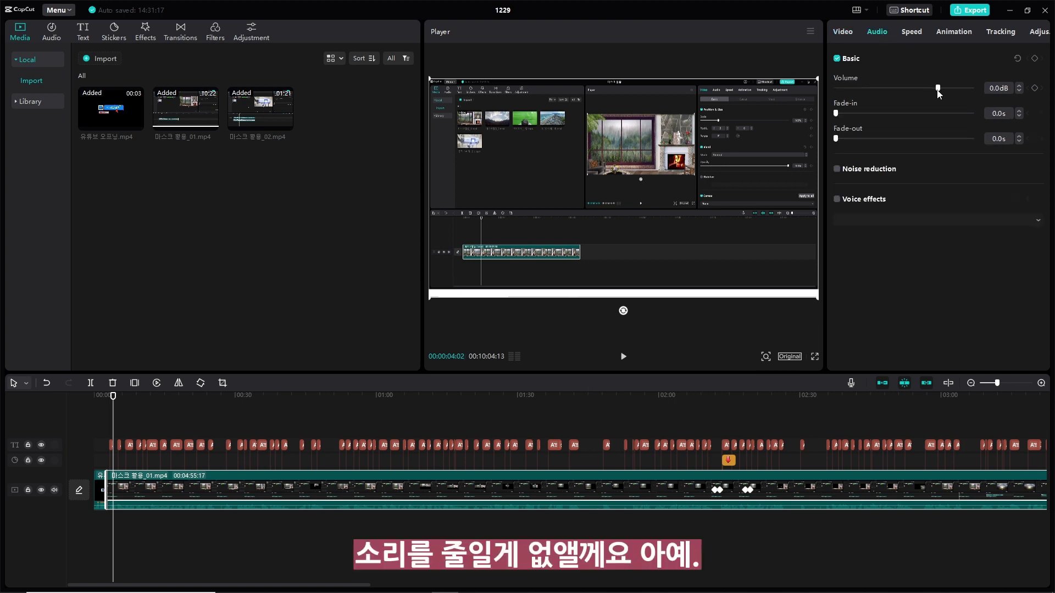
drag(937, 90, 825, 102)
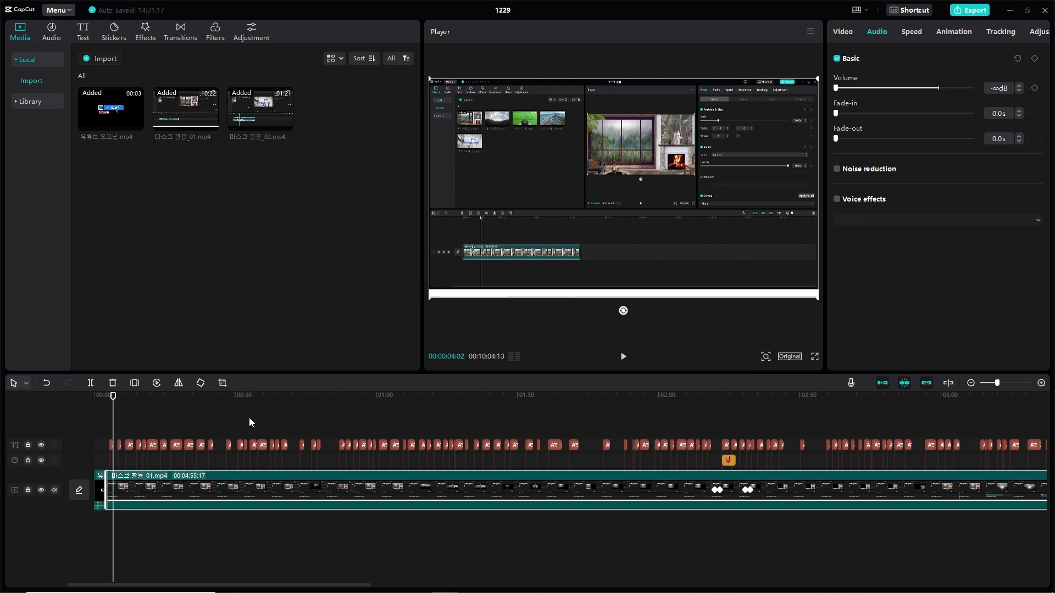
scroll(266, 414, up, 3)
key(space)
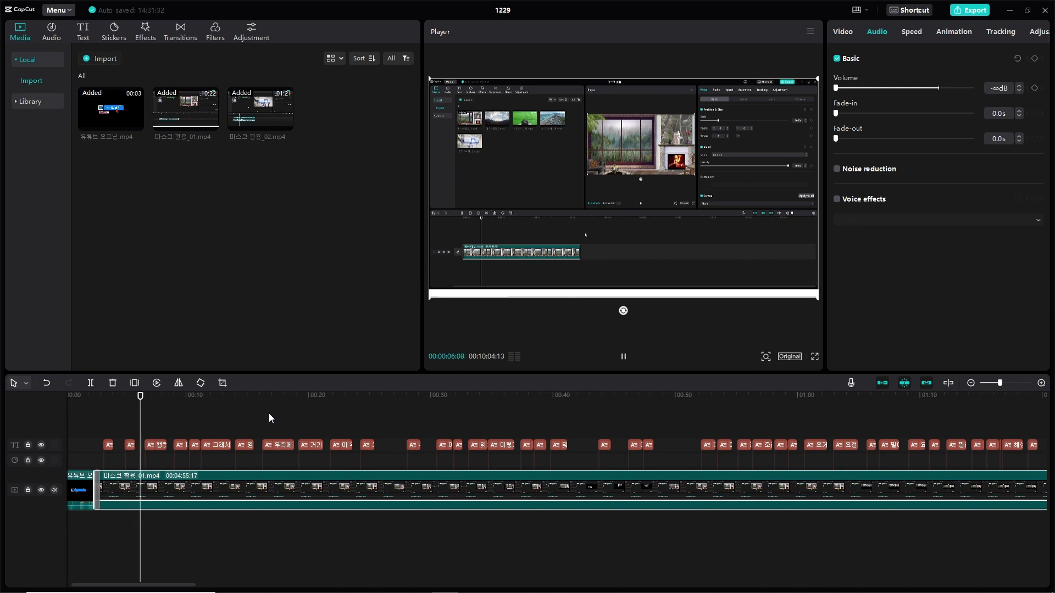
key(space)
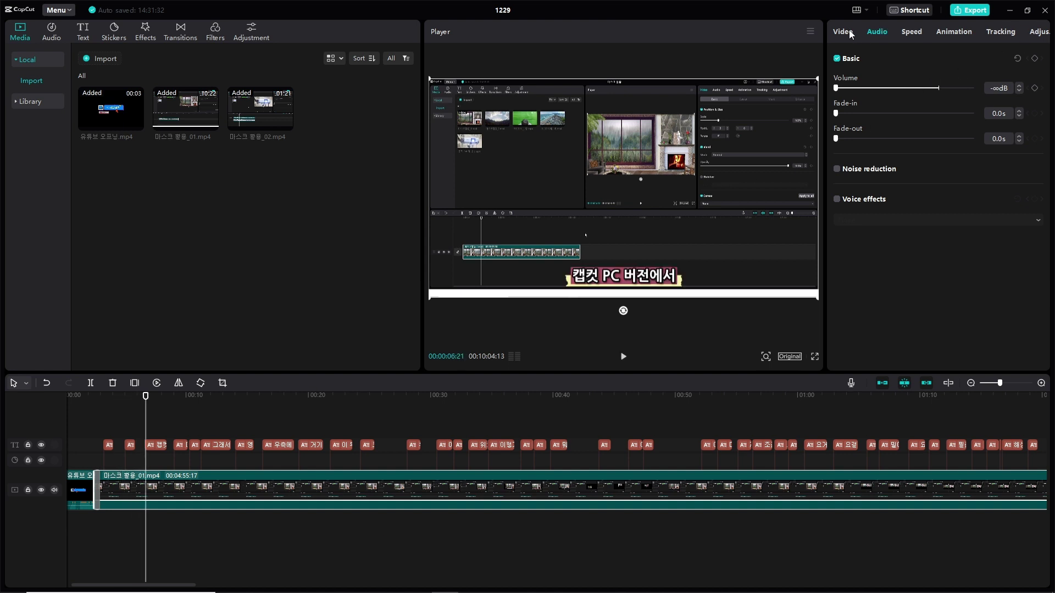
Generate text-to-speech audio for the first caption, "네 안녕하세요", with the 밝은 오빠 voice
click(104, 444)
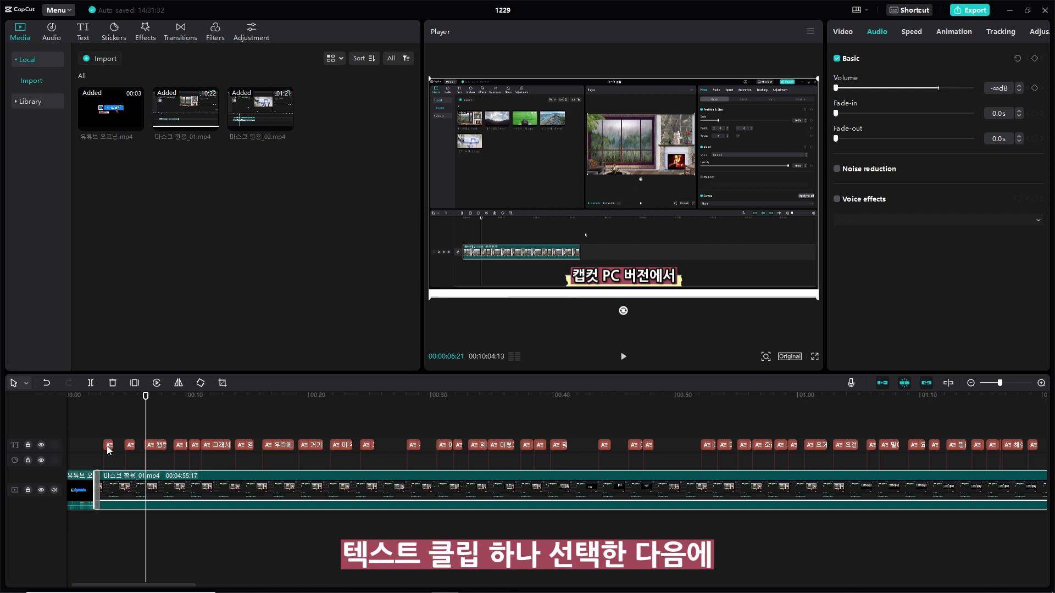
drag(145, 398, 107, 398)
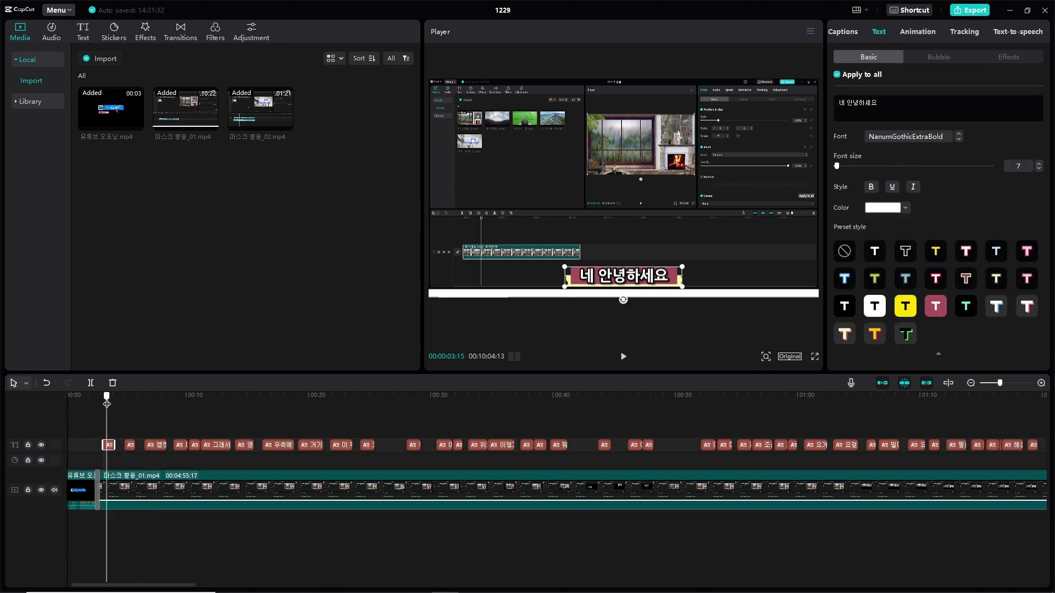
click(1026, 33)
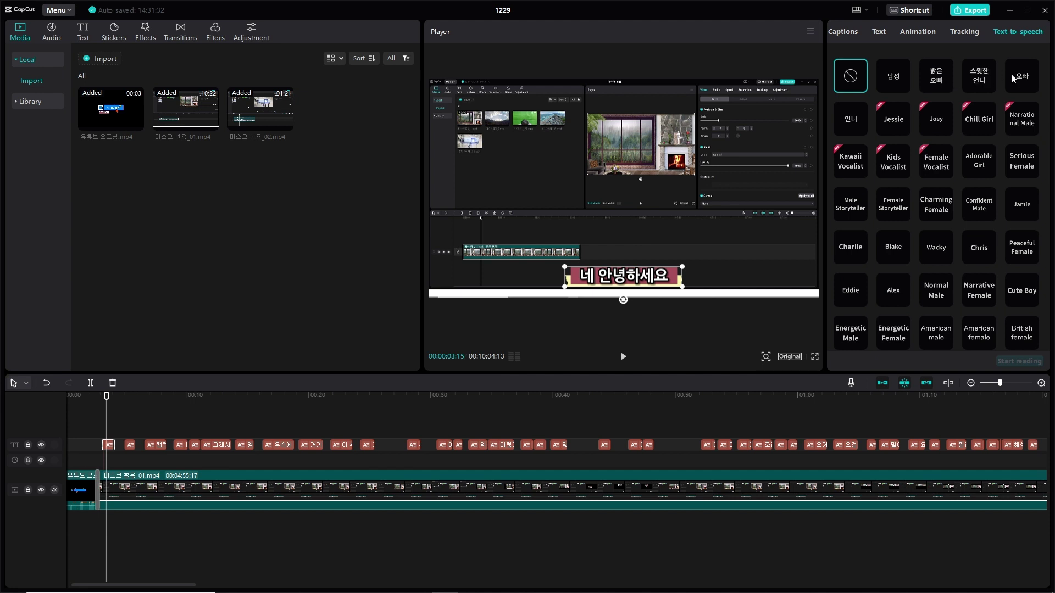
click(940, 82)
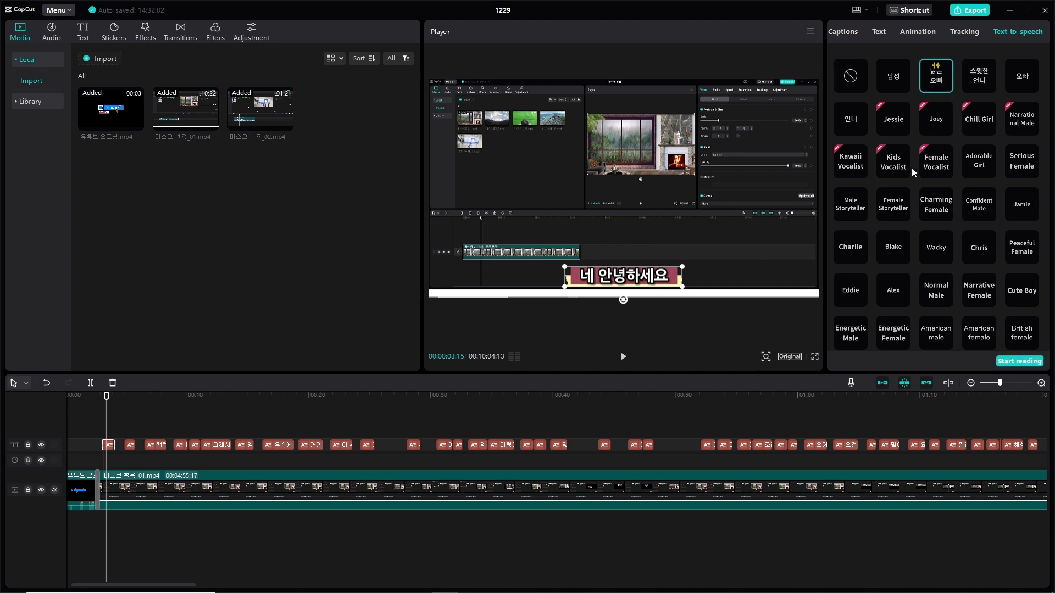
click(1019, 362)
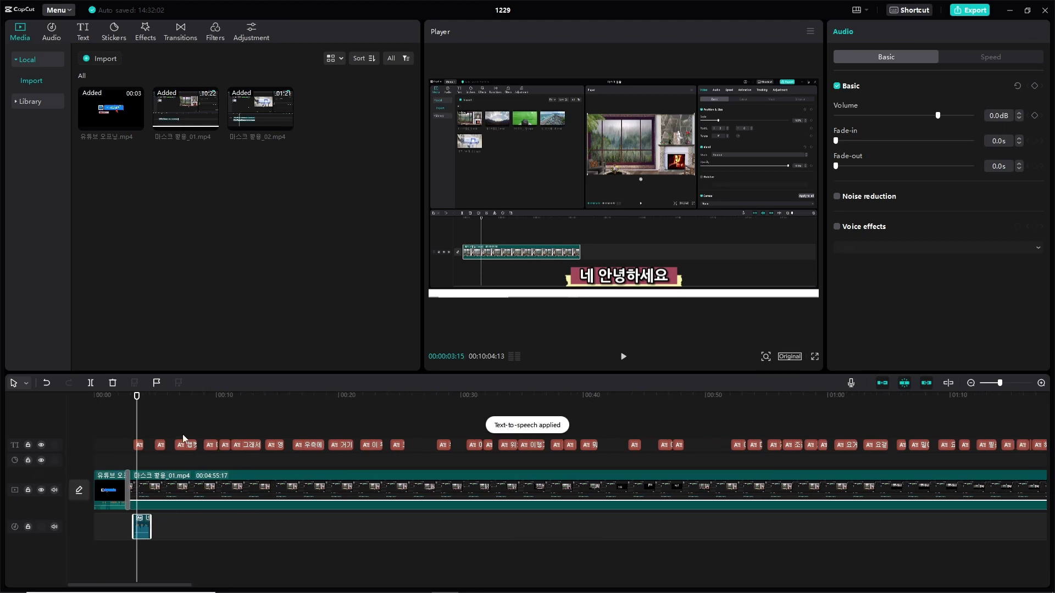
Play the timeline from just before the first caption to hear its generated speech
ctrl+scroll(264, 426, up, 3)
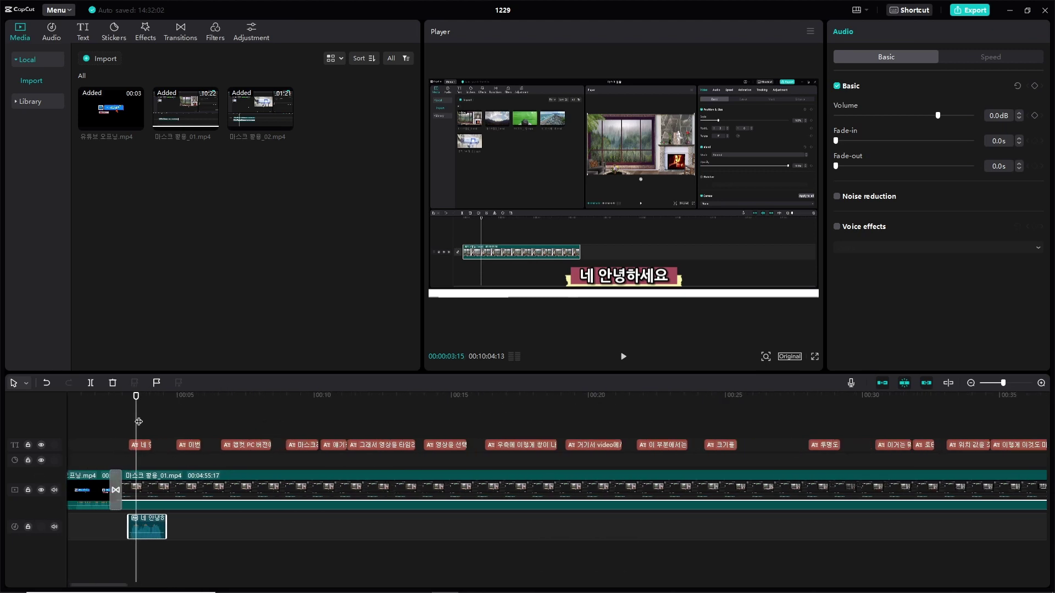
drag(137, 421, 116, 421)
key(space)
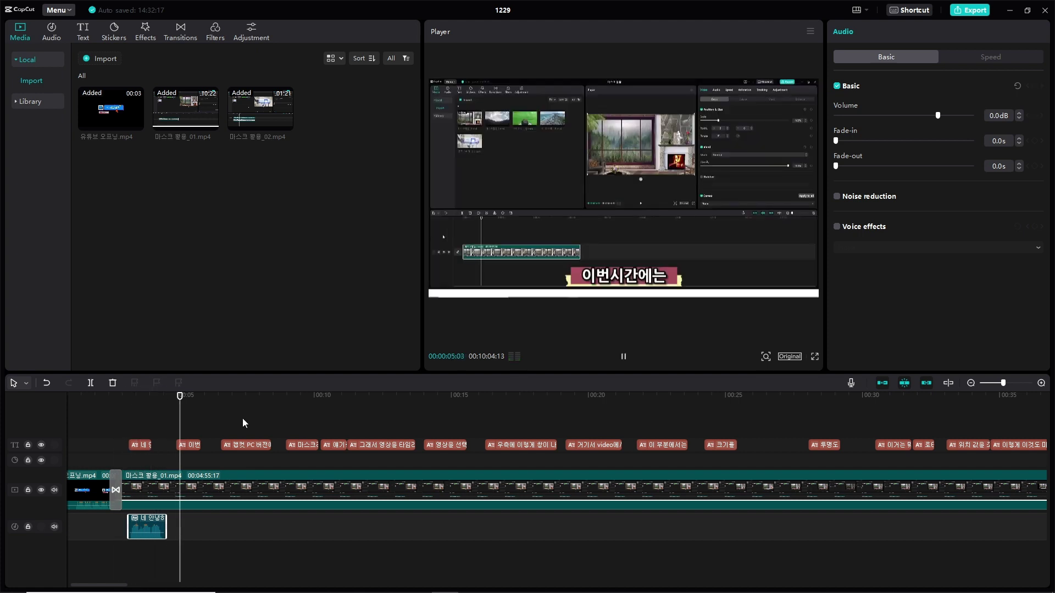
key(space)
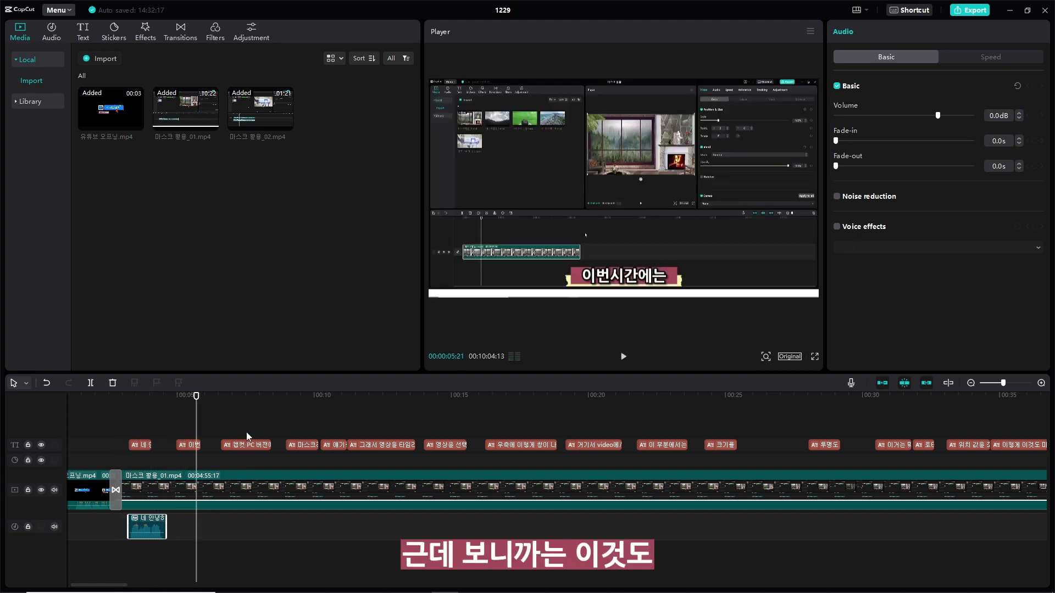
Delete the generated speech clip of the first caption from the audio track
click(140, 447)
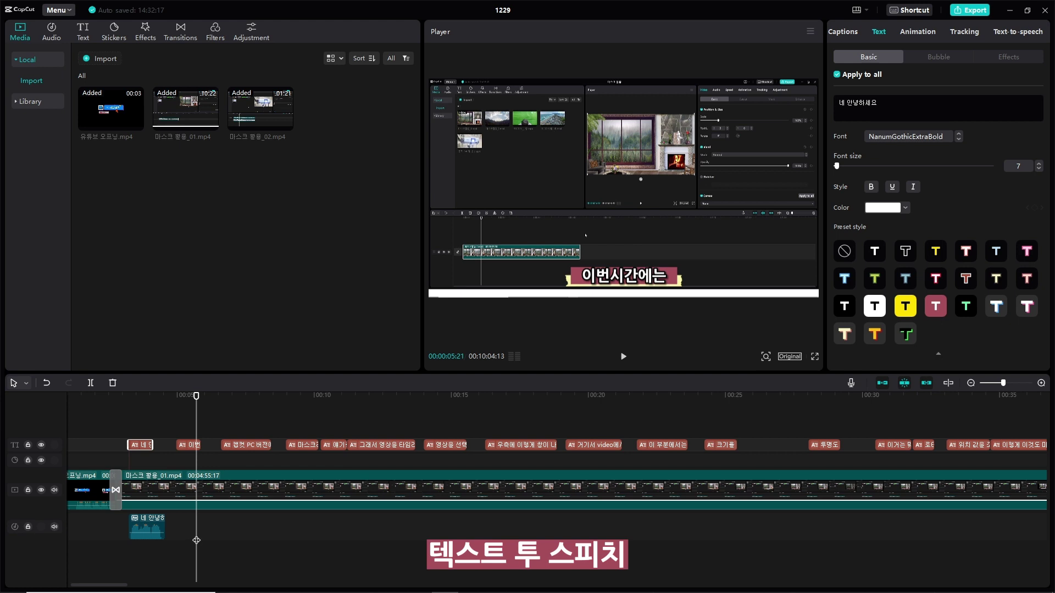
click(151, 517)
key(Delete)
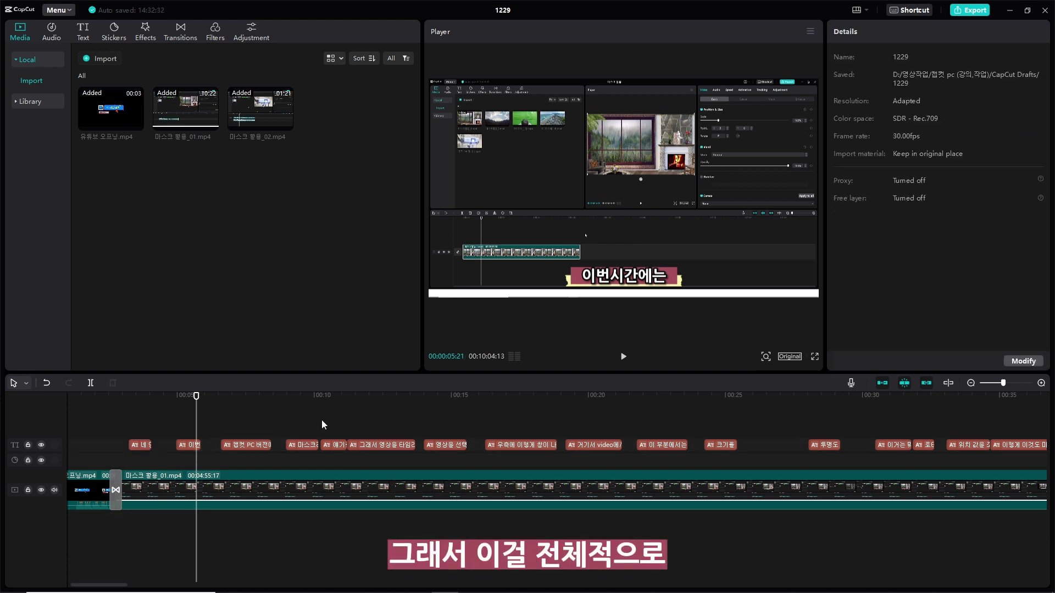
Select all captions along the whole timeline and generate text-to-speech audio for them with the 오빠 voice
scroll(324, 418, down, 8)
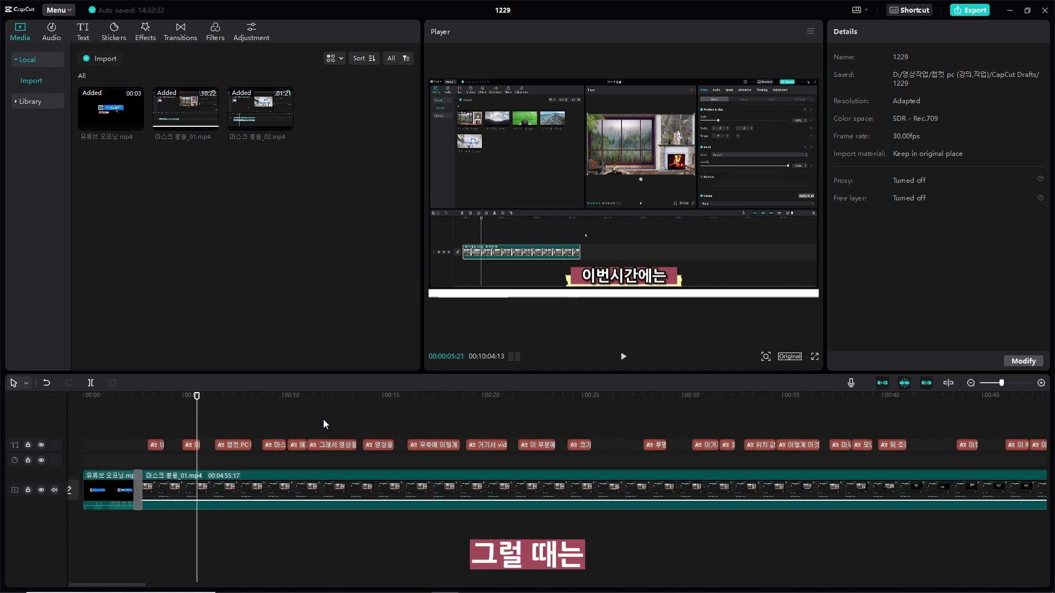
scroll(323, 421, down, 4)
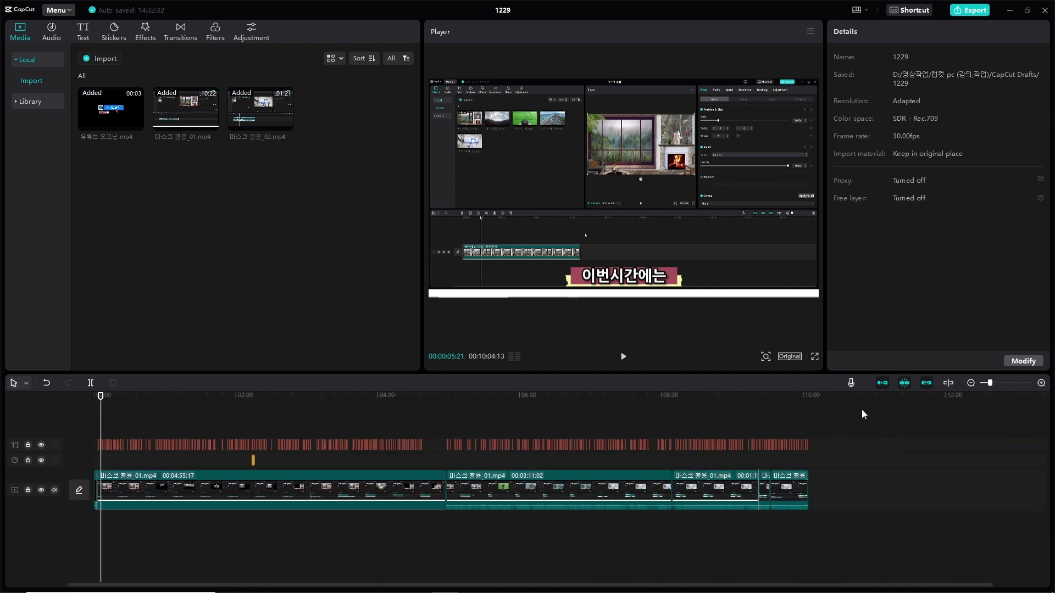
drag(861, 415, 365, 451)
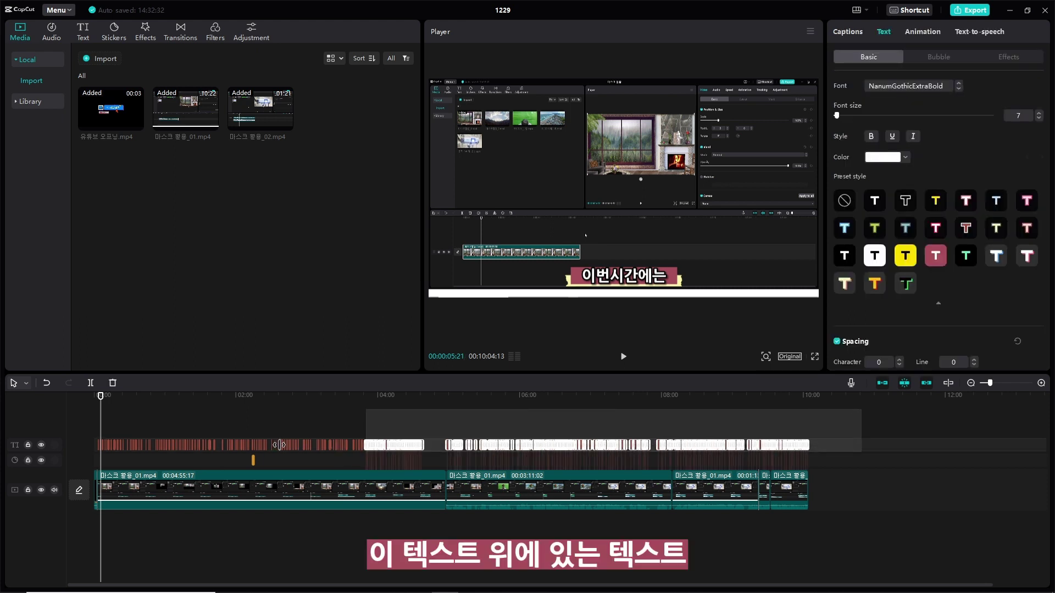
drag(279, 445, 90, 458)
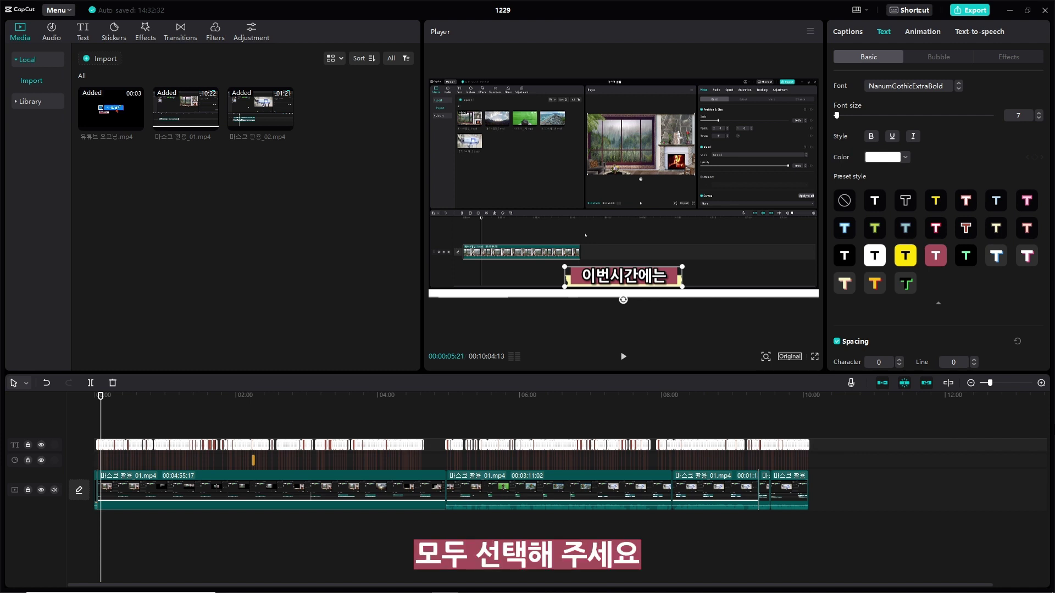
click(985, 33)
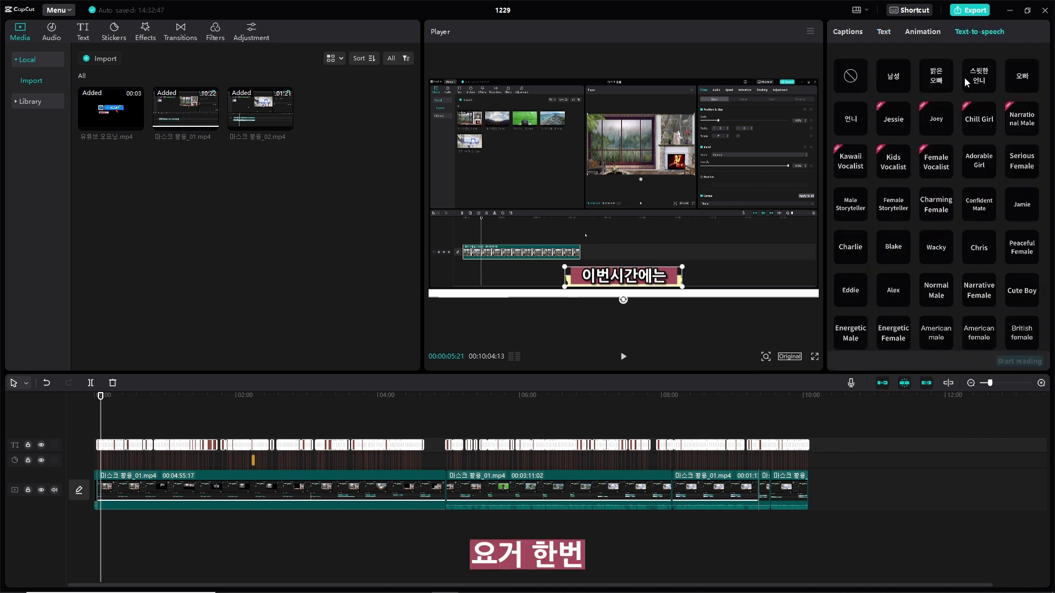
click(1021, 80)
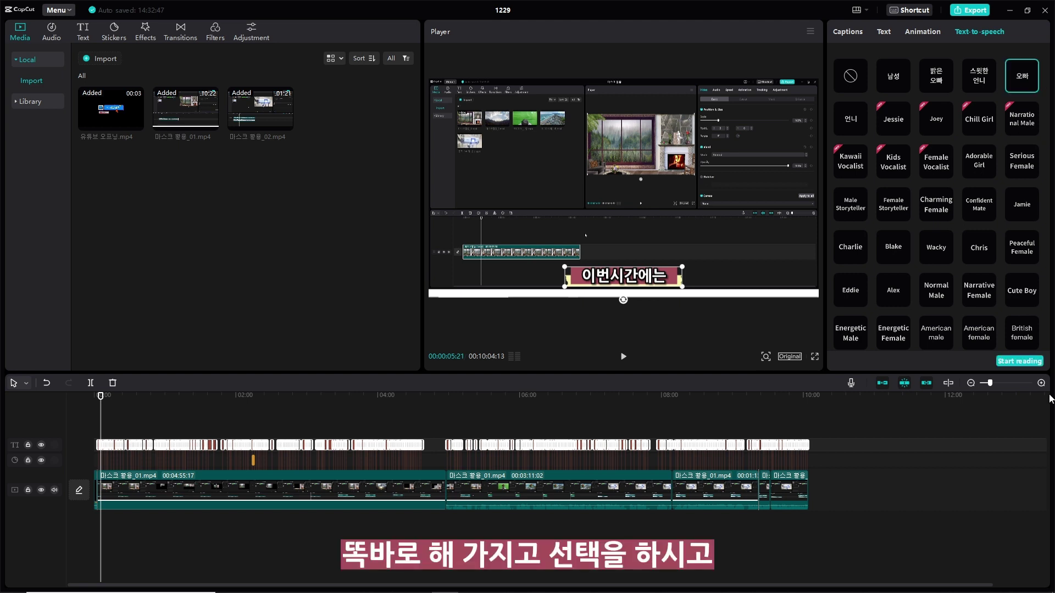
click(1020, 362)
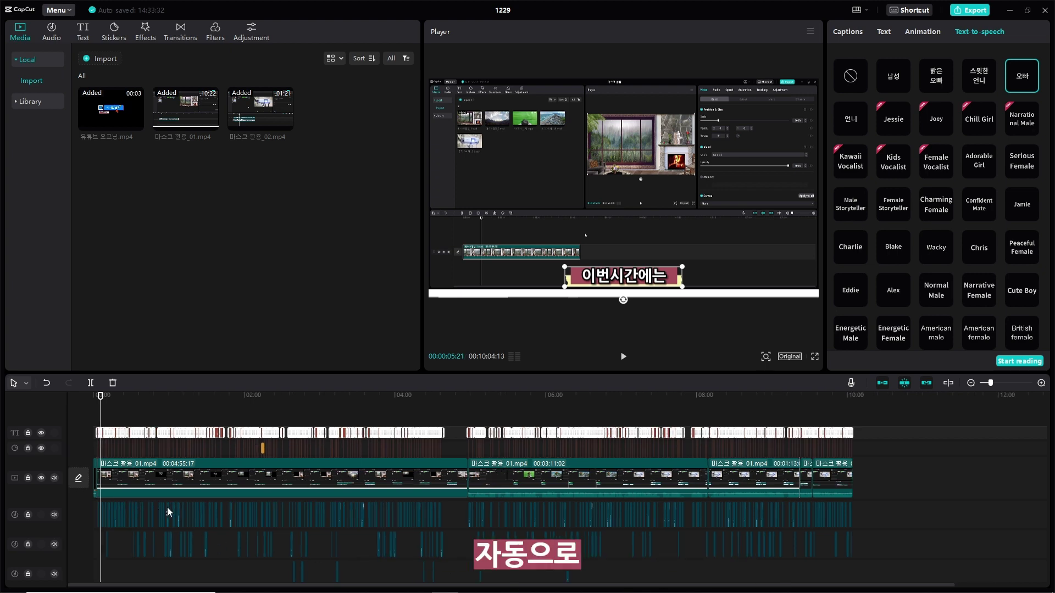
Play the timeline from its beginning to about 15 seconds to check the generated speech against the captions
scroll(175, 509, up, 5)
scroll(182, 508, up, 6)
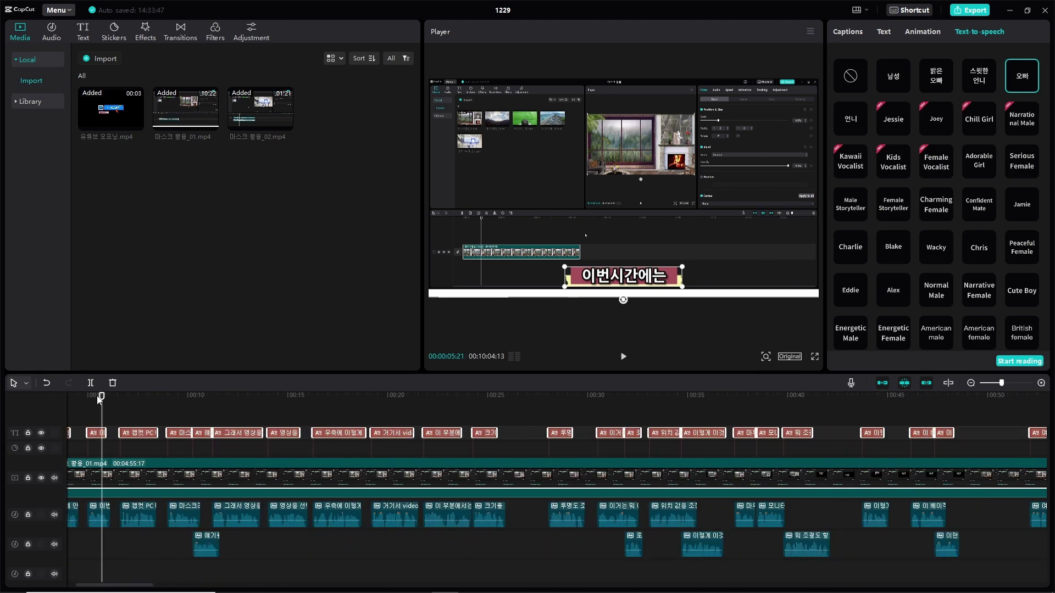
mouse_move(106, 408)
mouse_down()
mouse_move(28, 416)
mouse_move(115, 421)
mouse_up()
key(space)
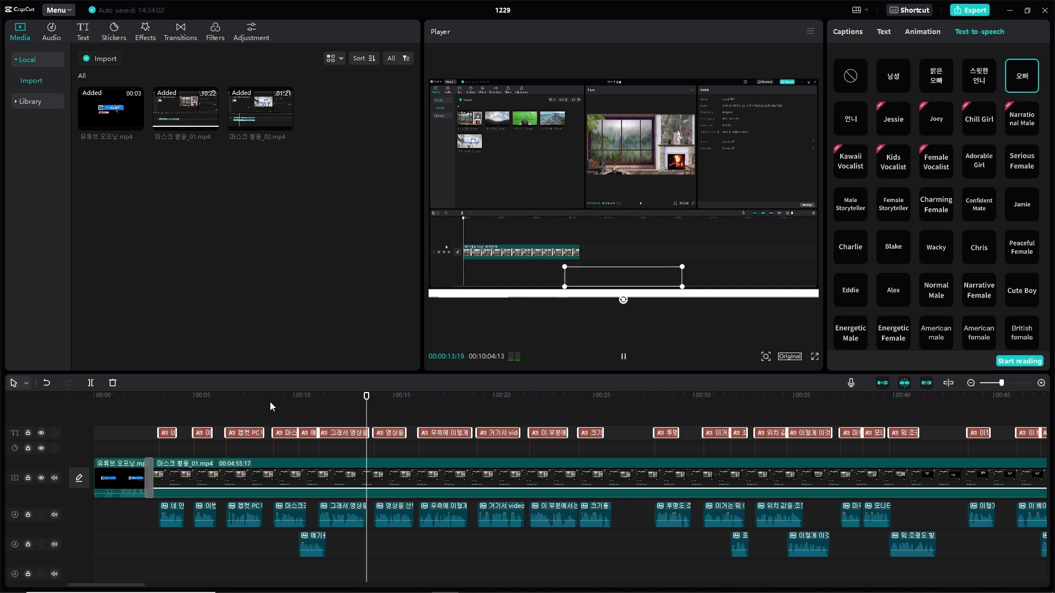
key(space)
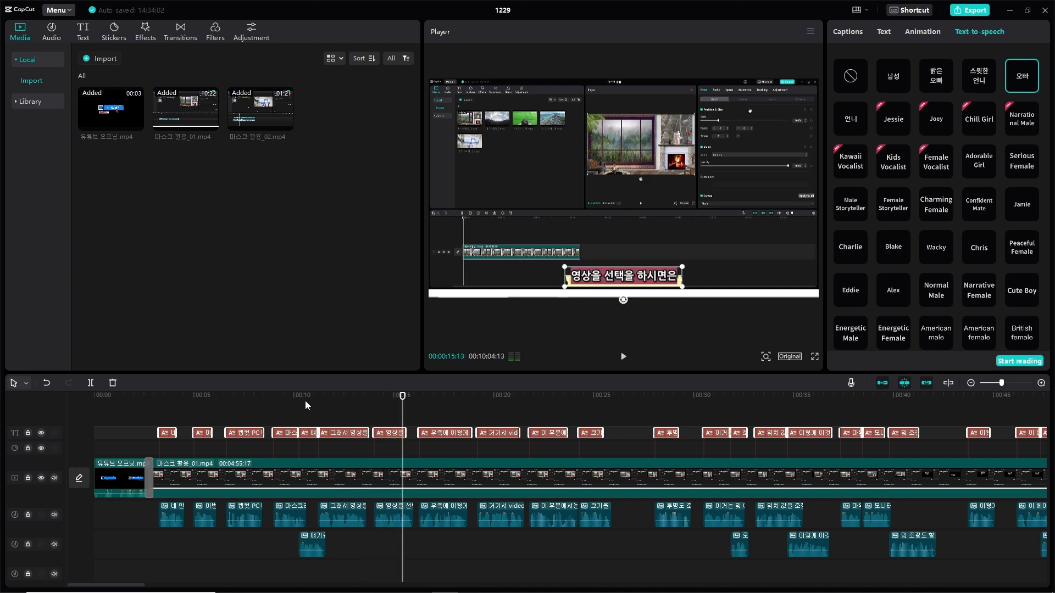
Deselect all captions and continue playback in short stretches to about 21 seconds to hear more of the generated speech
click(665, 328)
key(space)
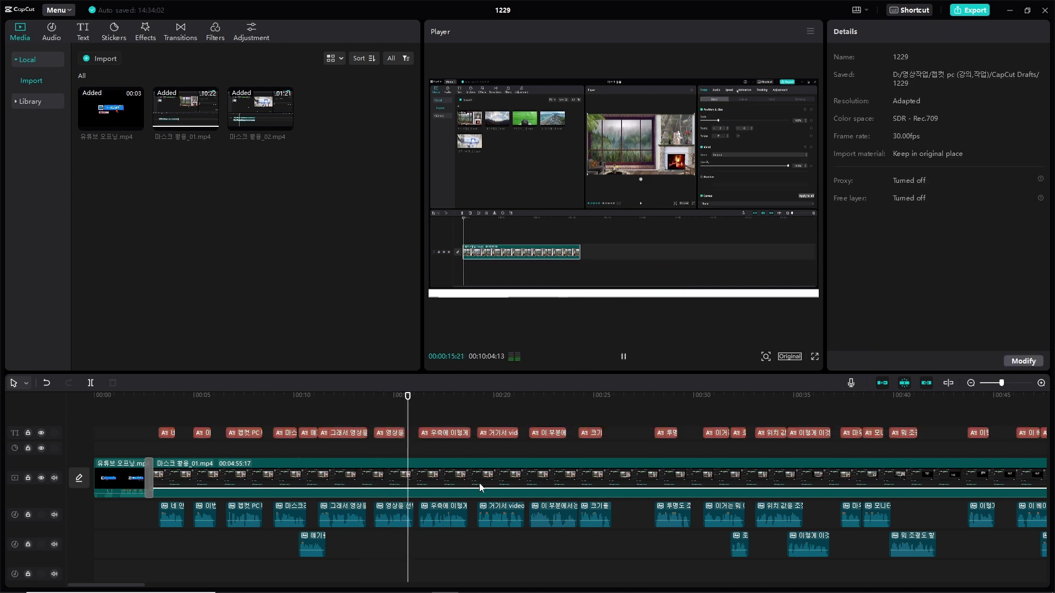
key(space)
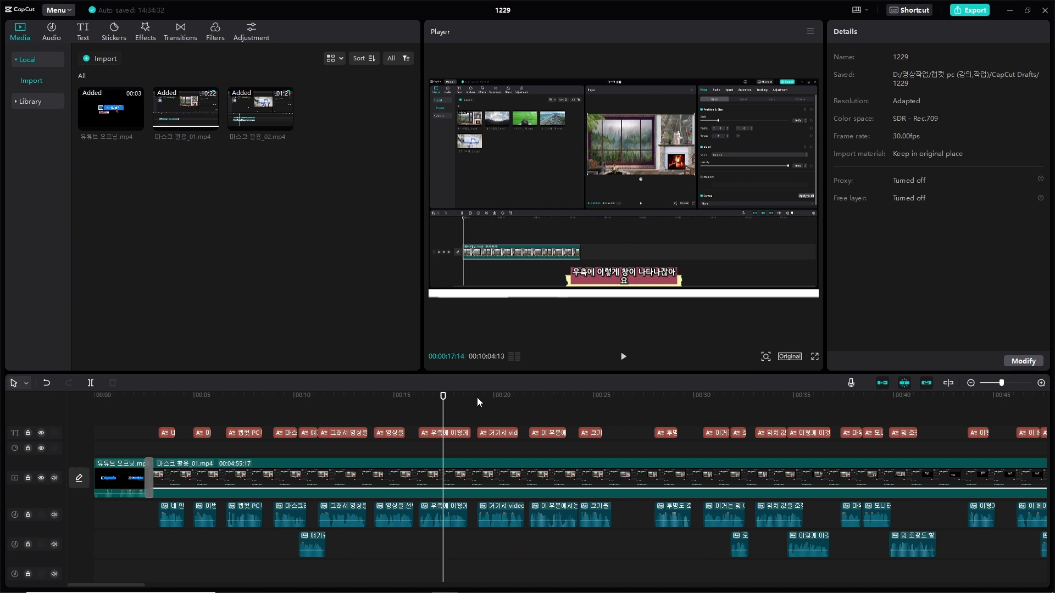
key(space)
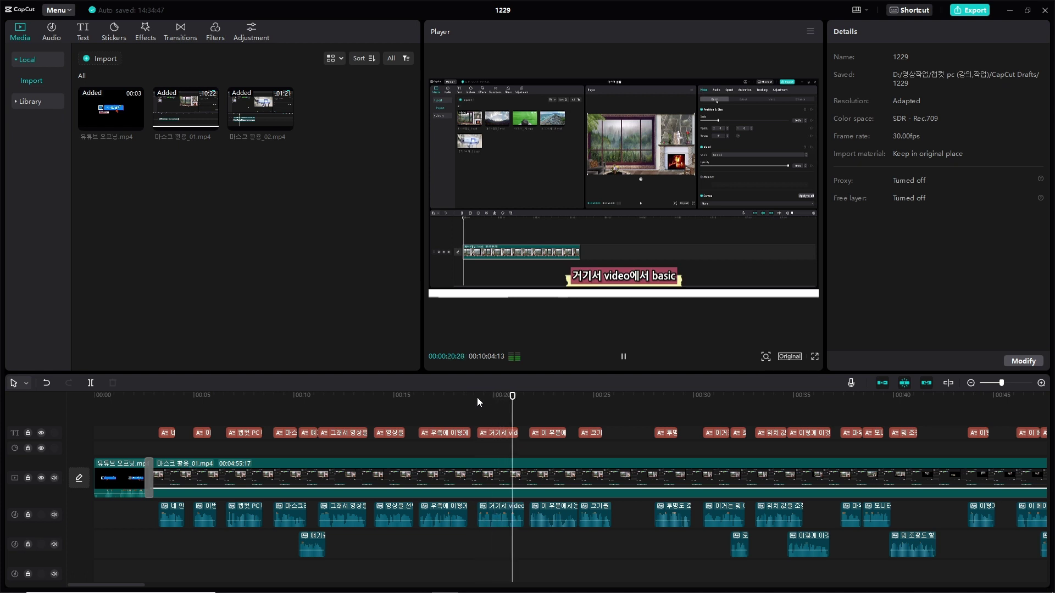
key(space)
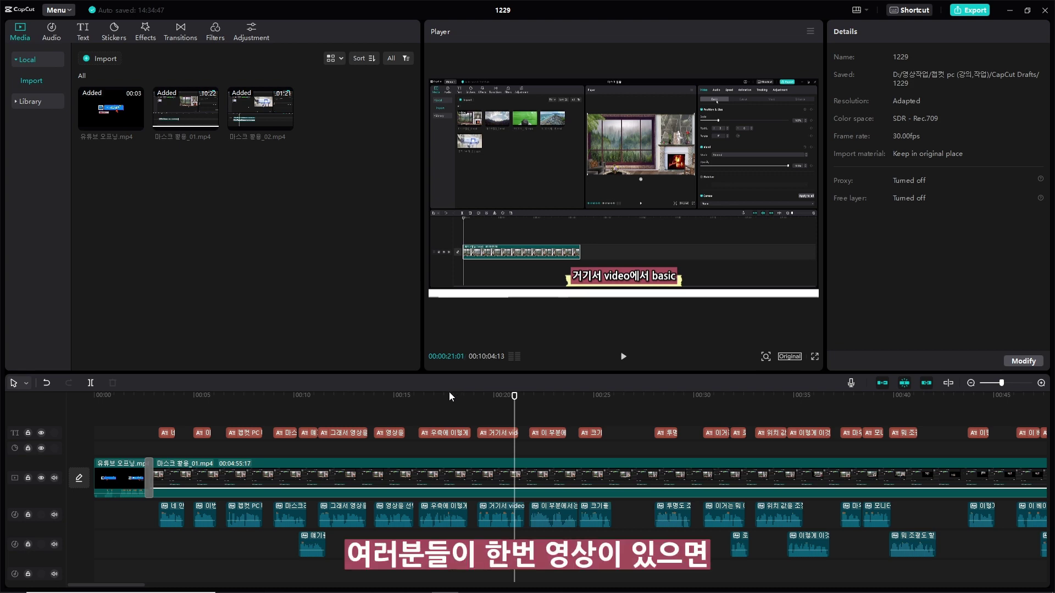
Show the auto captions settings, then select the caption "그리고 바꿀 영상을 밑으로" and display its text-to-speech voices
scroll(487, 411, down, 5)
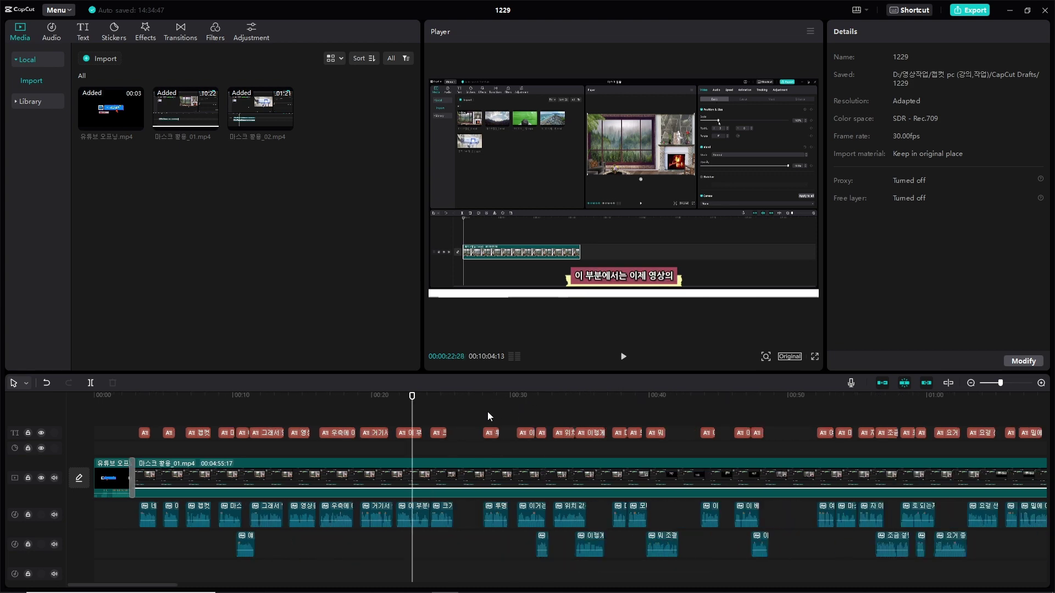
scroll(486, 411, down, 3)
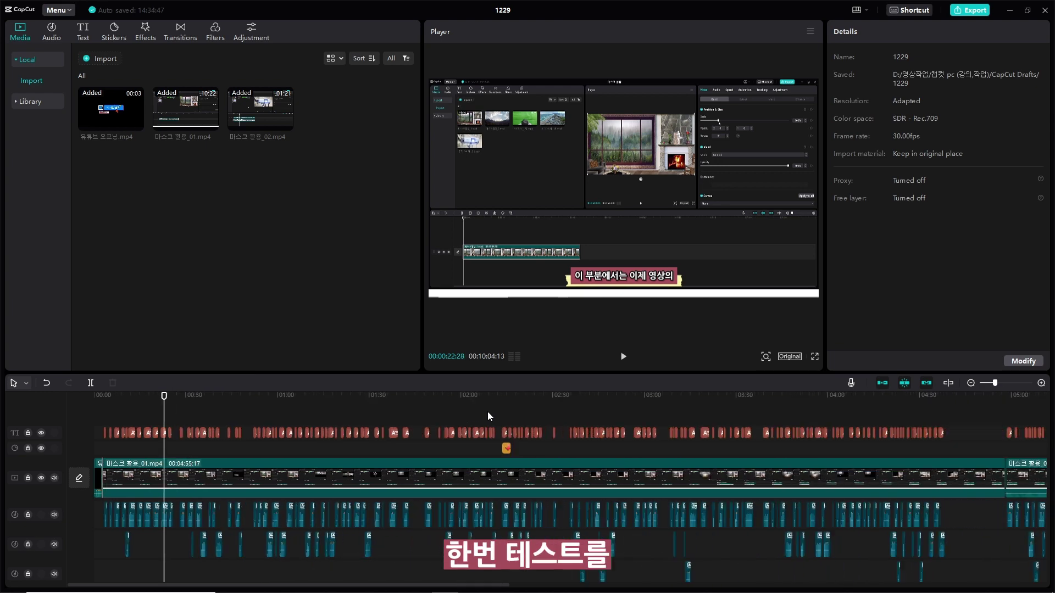
scroll(488, 413, down, 3)
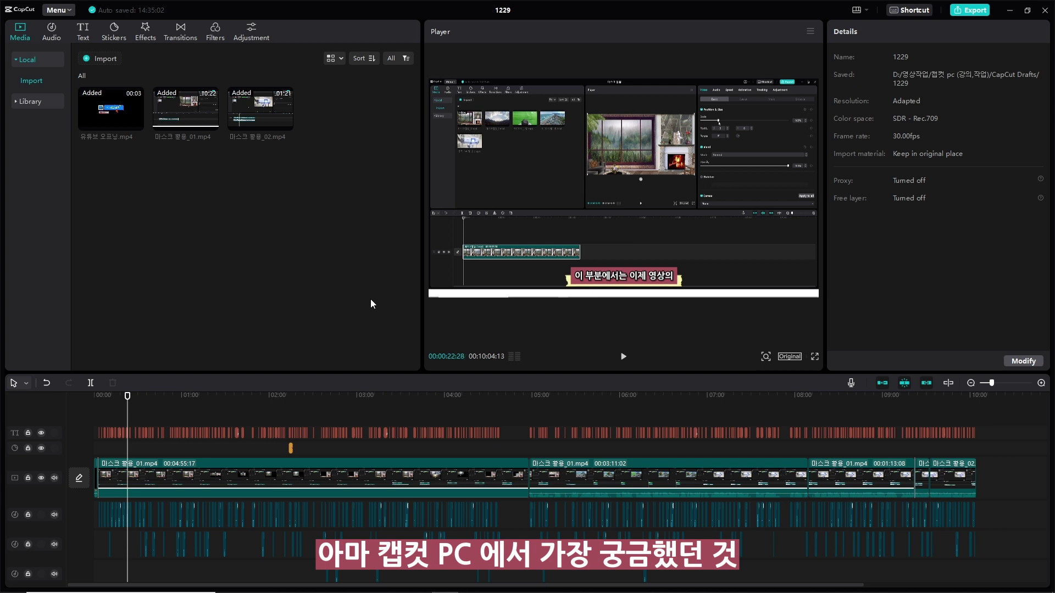
click(83, 31)
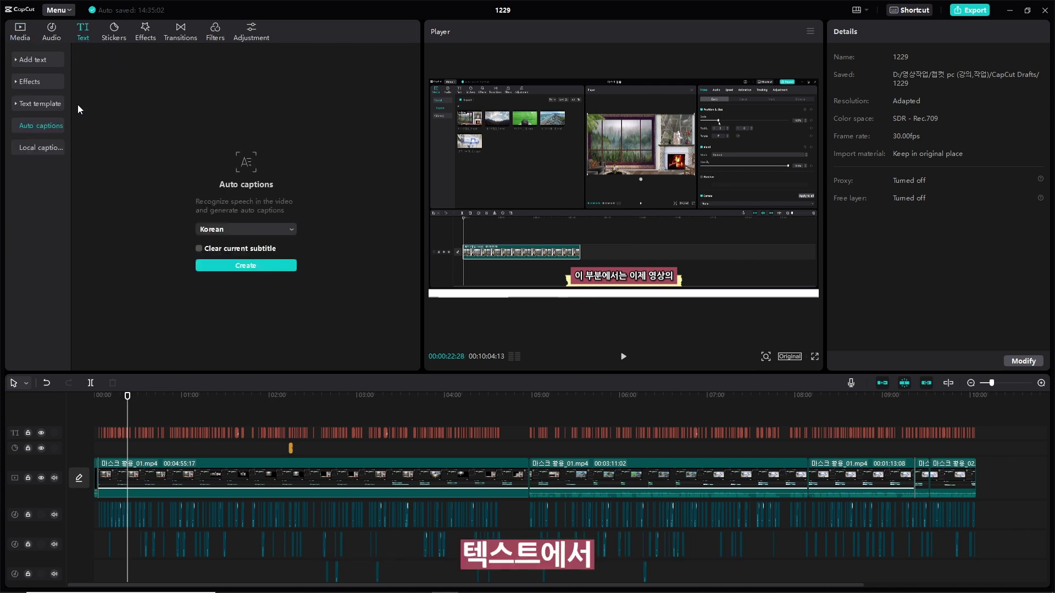
click(385, 433)
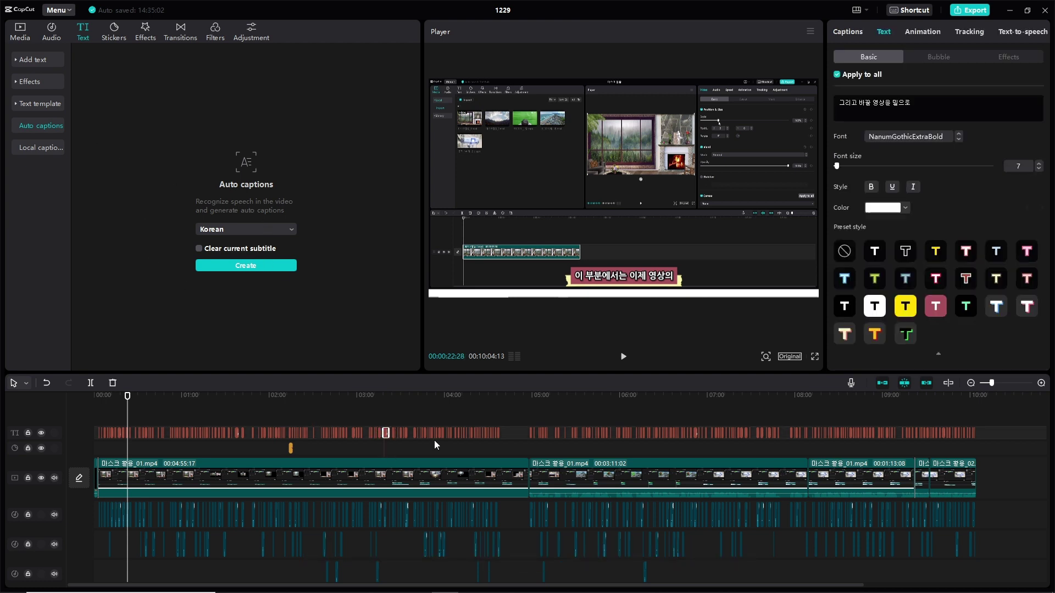
click(1029, 33)
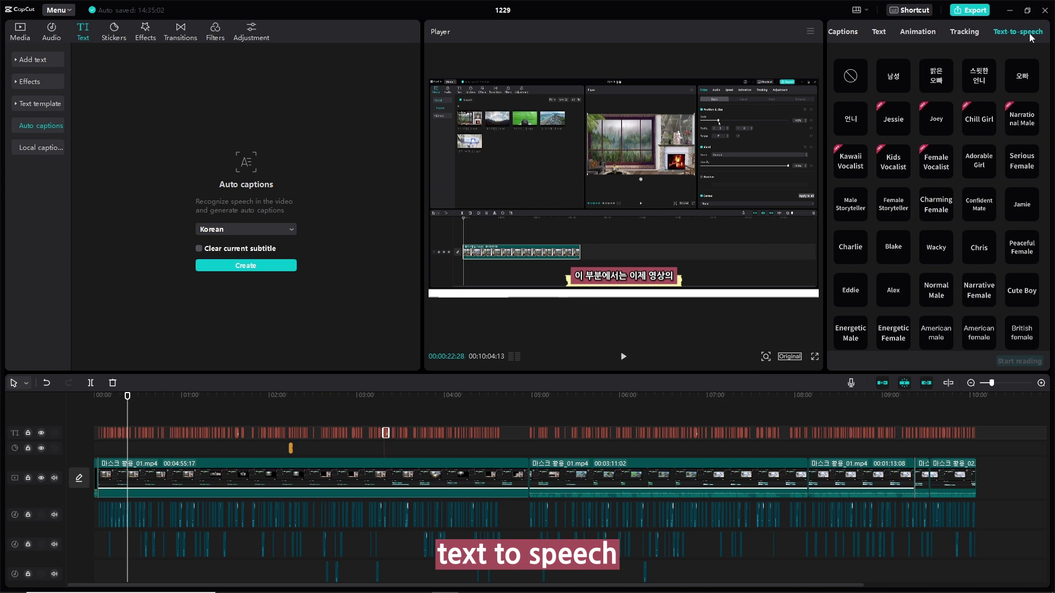